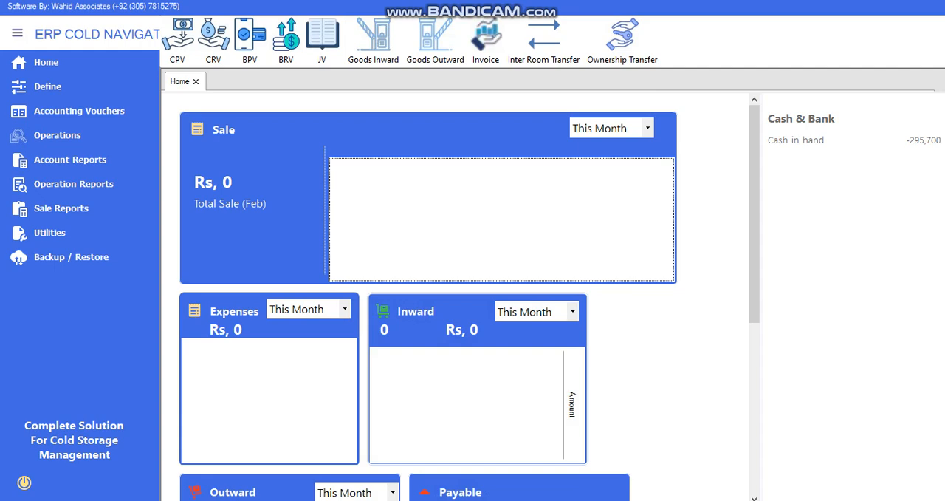
Create a chart-of-accounts record titled with the customer's name under category 01 - Customers, save it and close the form
click(49, 87)
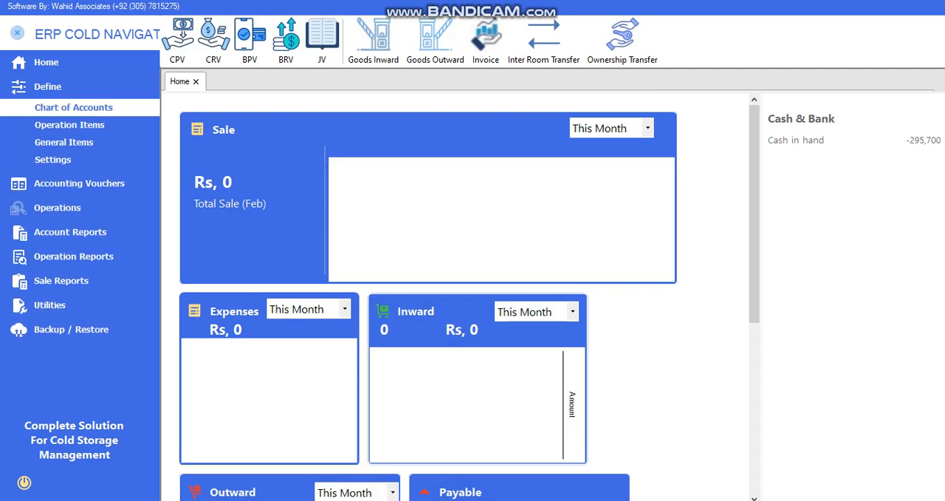
click(73, 107)
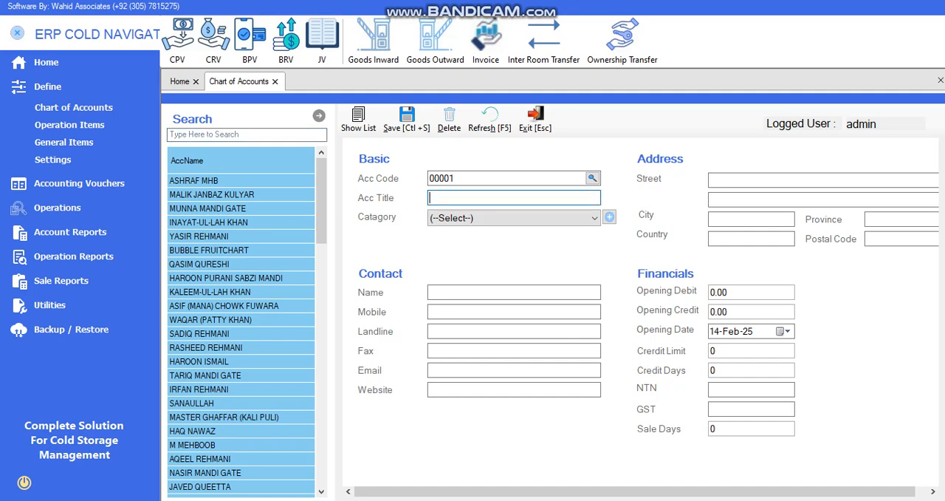
text(Abbas Sb Mandi)
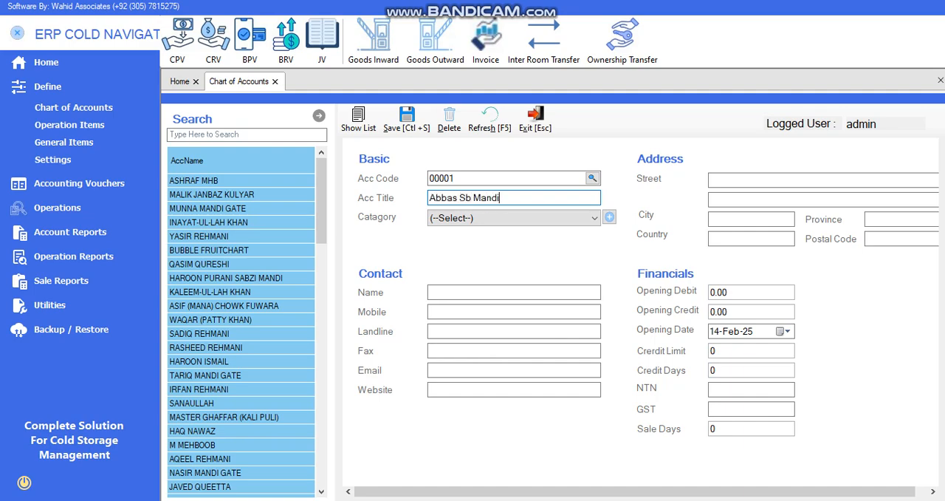
click(515, 218)
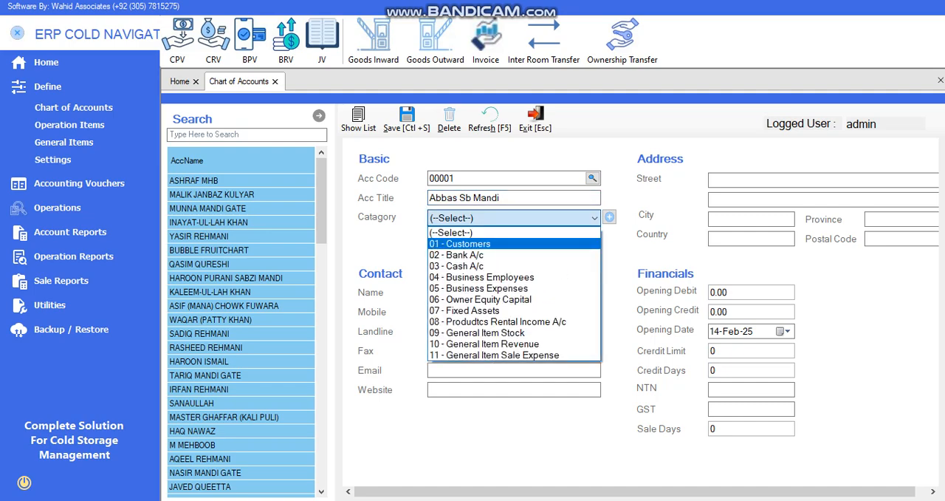
click(460, 244)
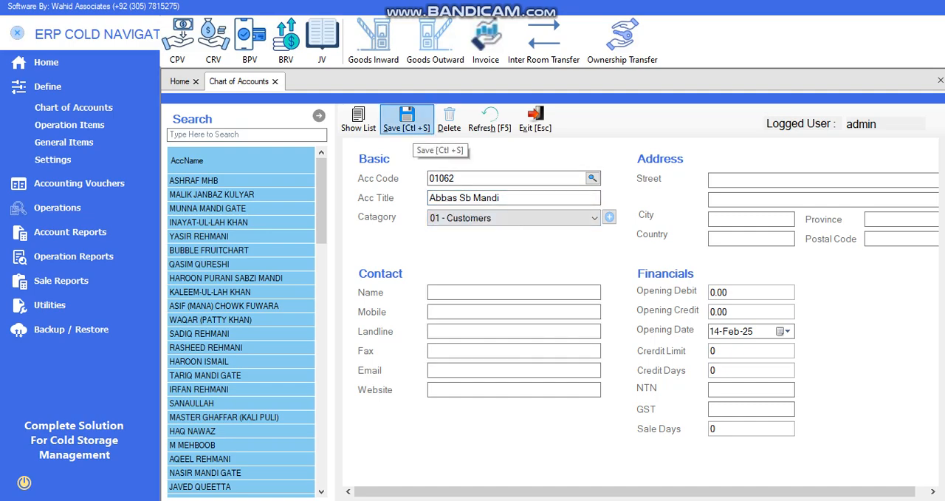
click(407, 118)
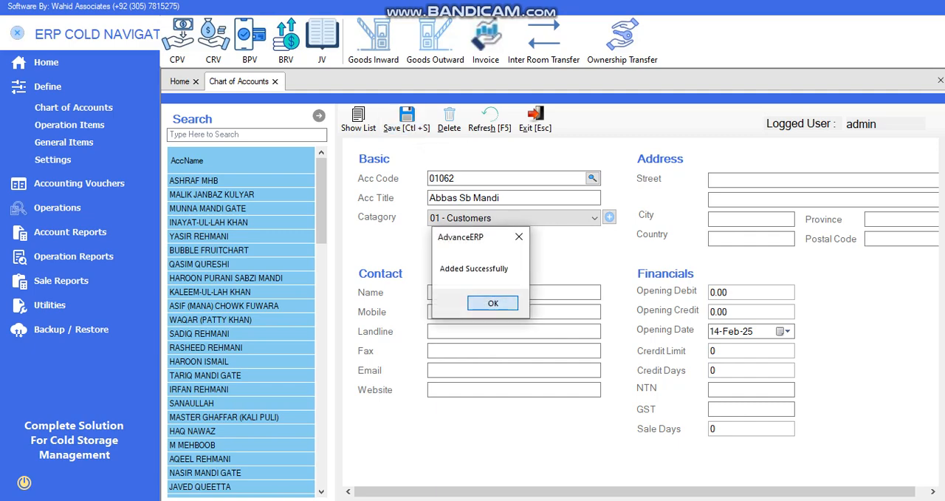
key(Return)
key(Escape)
Start a new goods inward receipt note and choose the newly added customer
click(17, 33)
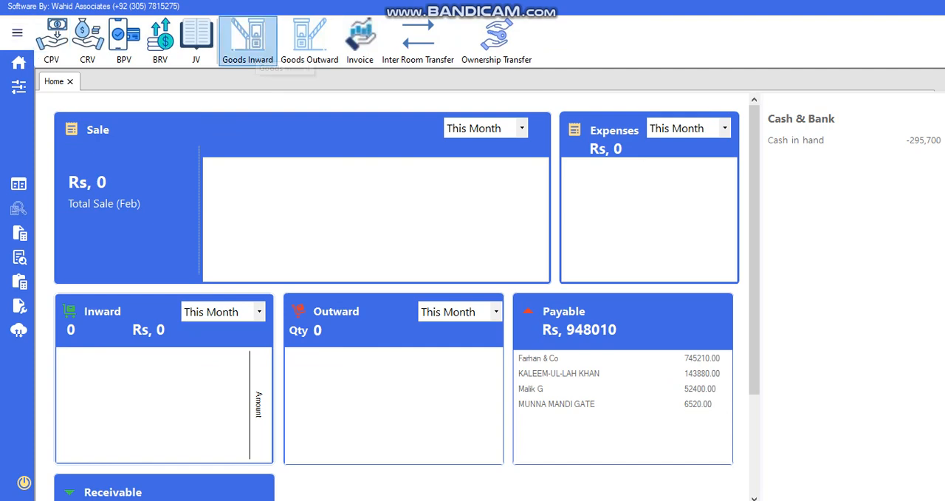
click(254, 45)
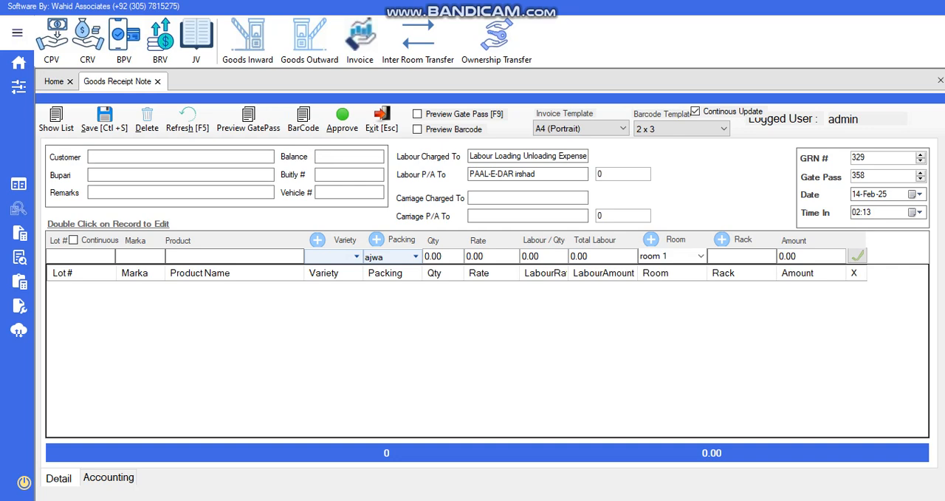
text(abb)
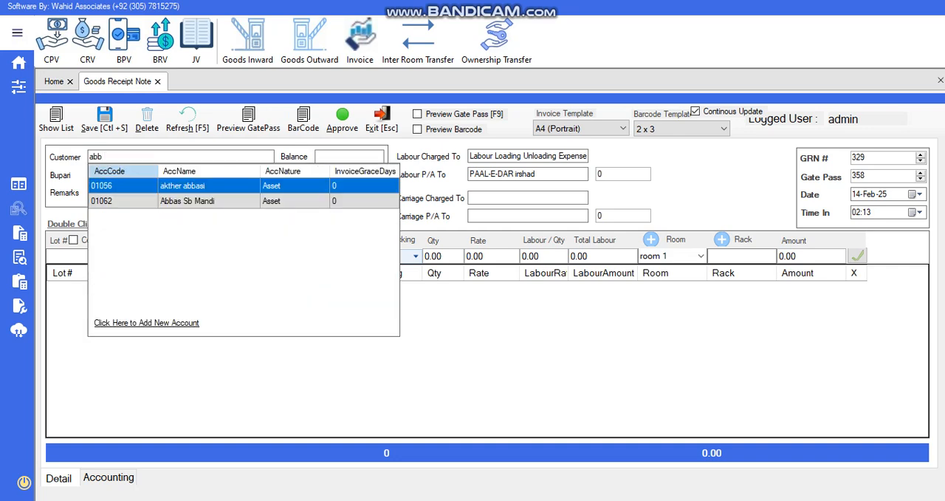
key(Down)
key(Return)
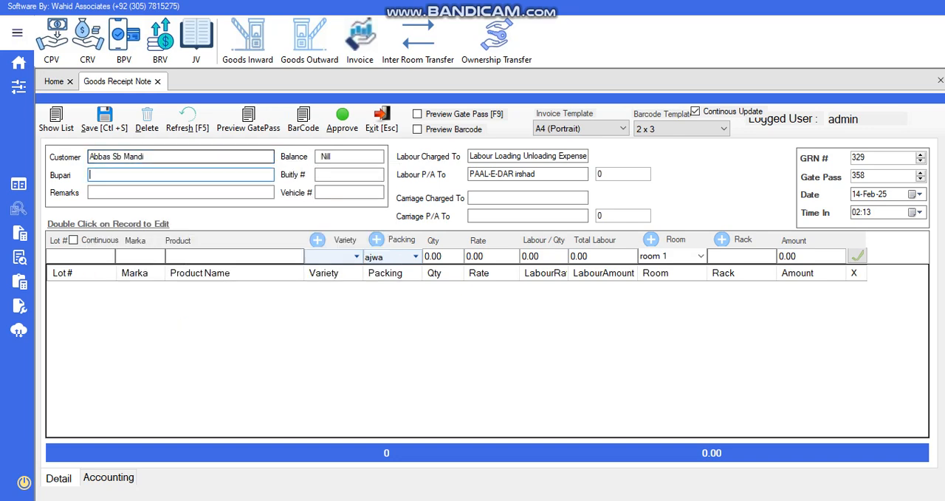
Enter 896522 as the receipt's builty number and 562885 as its vehicle number
key(Return)
text(896522)
key(Return)
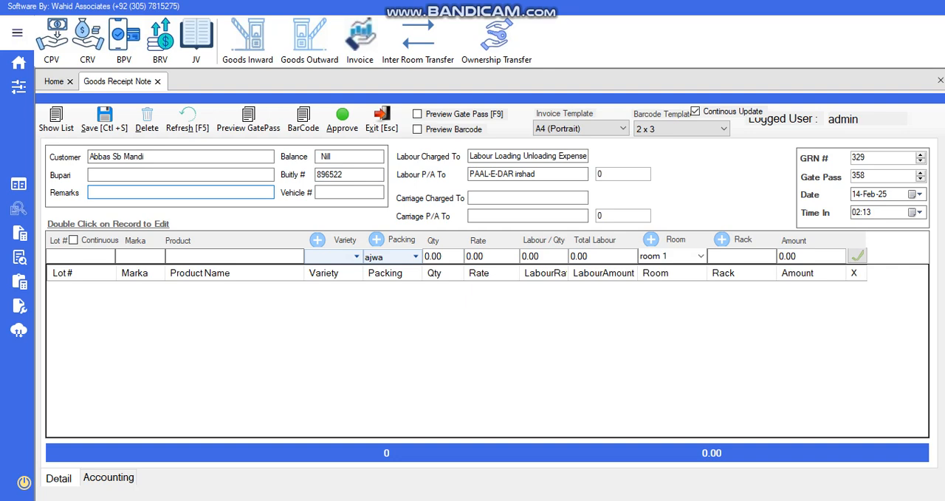
click(356, 175)
click(349, 192)
text(562885)
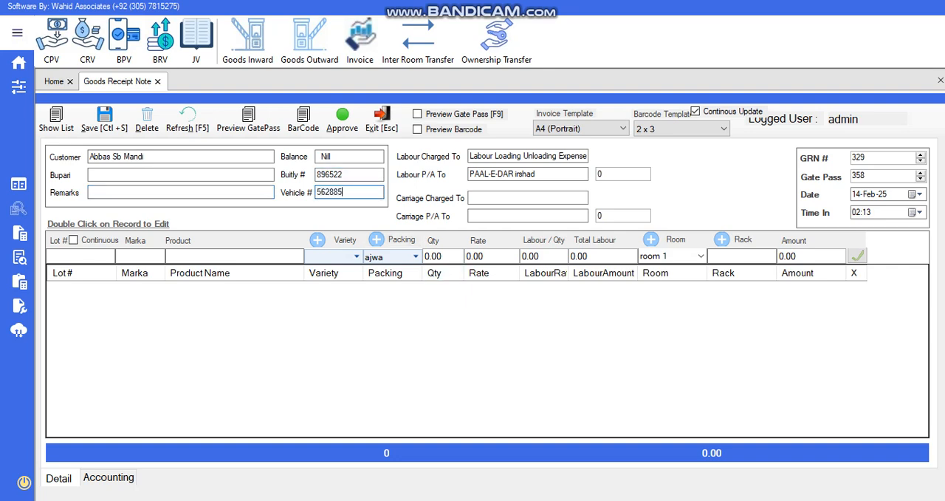
Examine the GRN number, gate pass number, date and time-in fields of the goods receipt note
double_click(872, 157)
click(871, 157)
double_click(872, 157)
double_click(871, 158)
drag(871, 176, 850, 176)
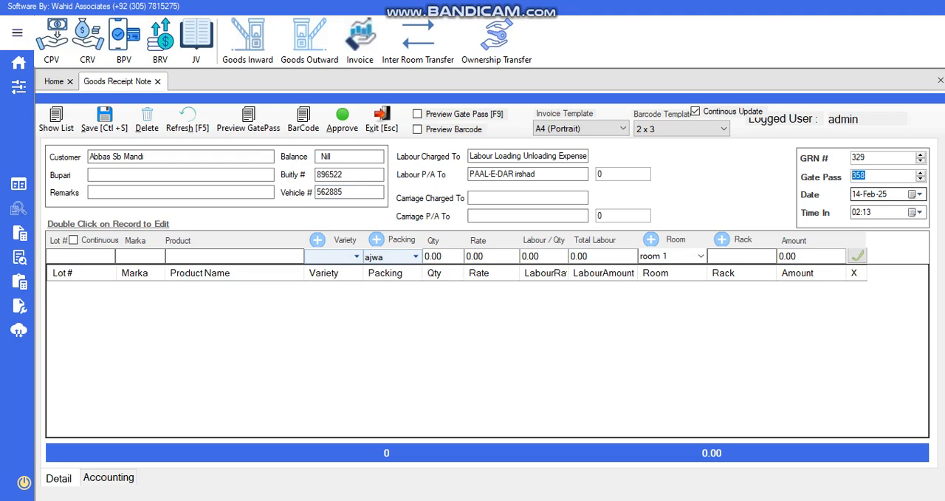
click(856, 194)
click(872, 194)
click(884, 194)
click(856, 212)
click(867, 212)
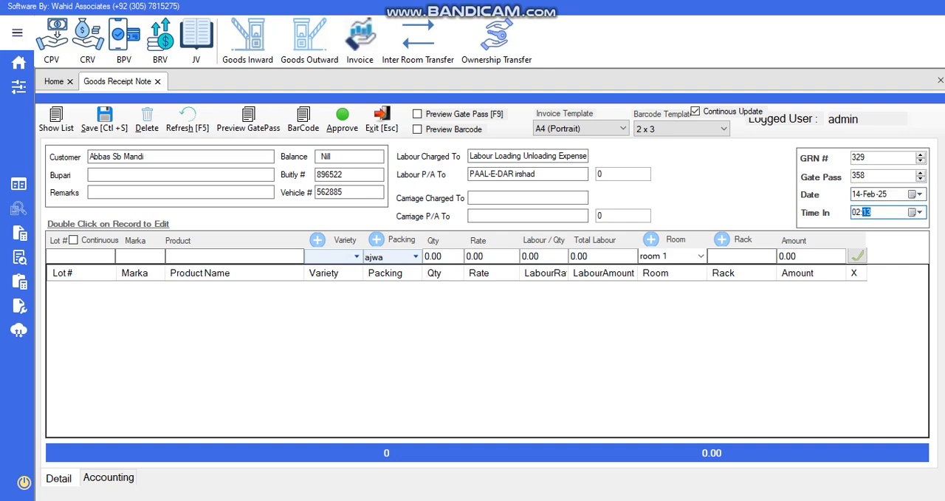
Begin the first item line with lot number 650/250 and marka AS
click(82, 271)
click(81, 257)
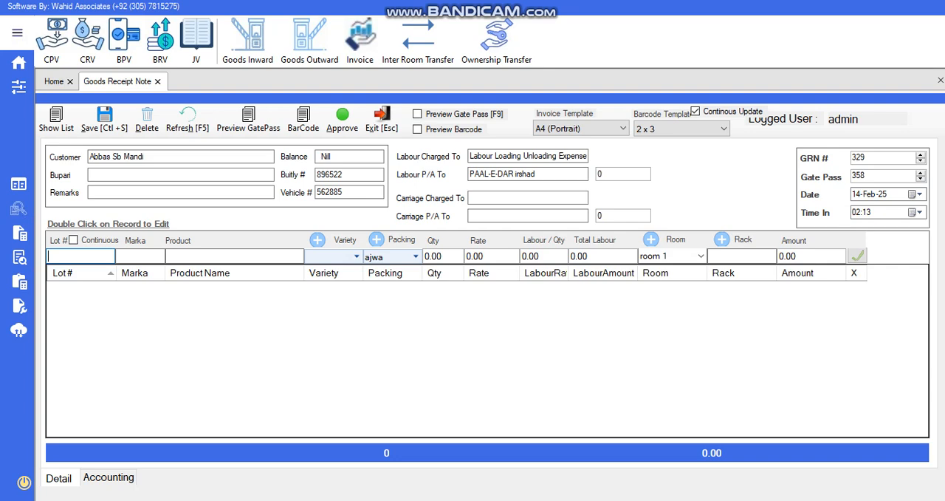
text(650/250)
key(Tab)
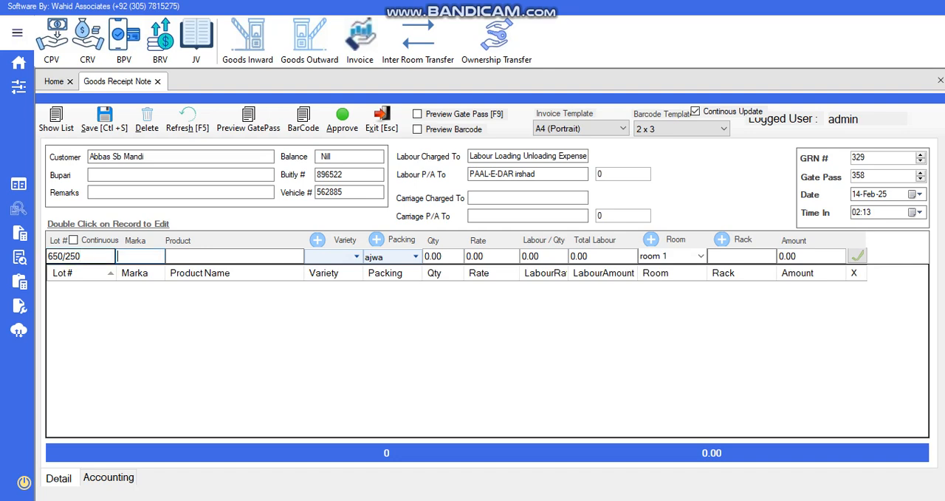
text(AS)
key(Tab)
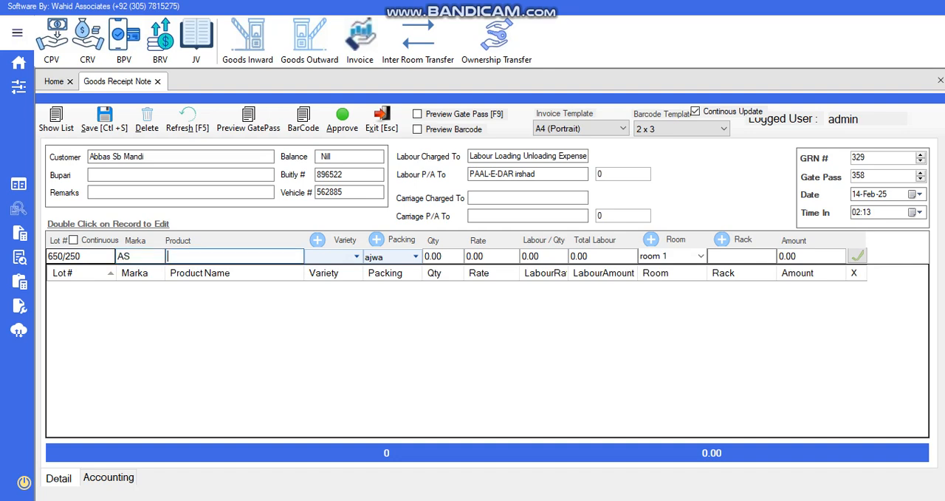
Examine the products offered in the product lookup and the form for adding a new product
text(ap)
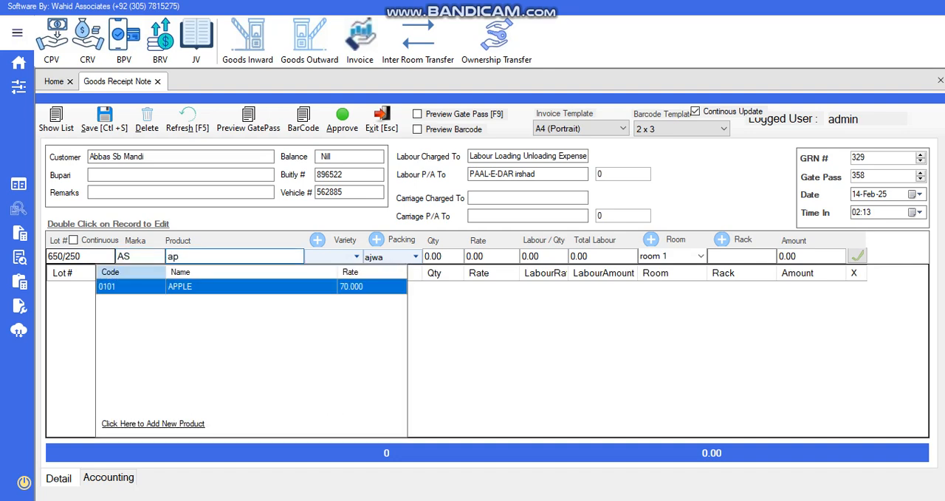
key(BackSpace)
key(BackSpace)
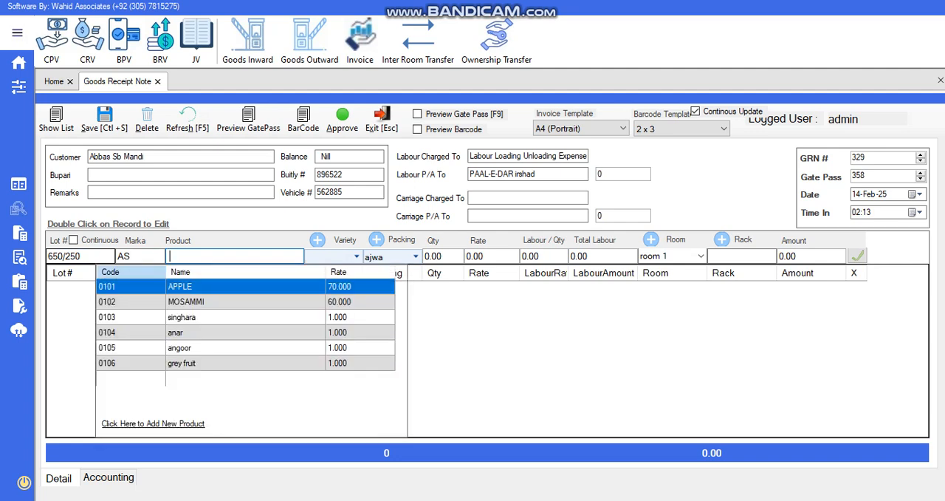
key(Down)
key(Down)
key(Down)
key(Down)
key(Down)
key(Down)
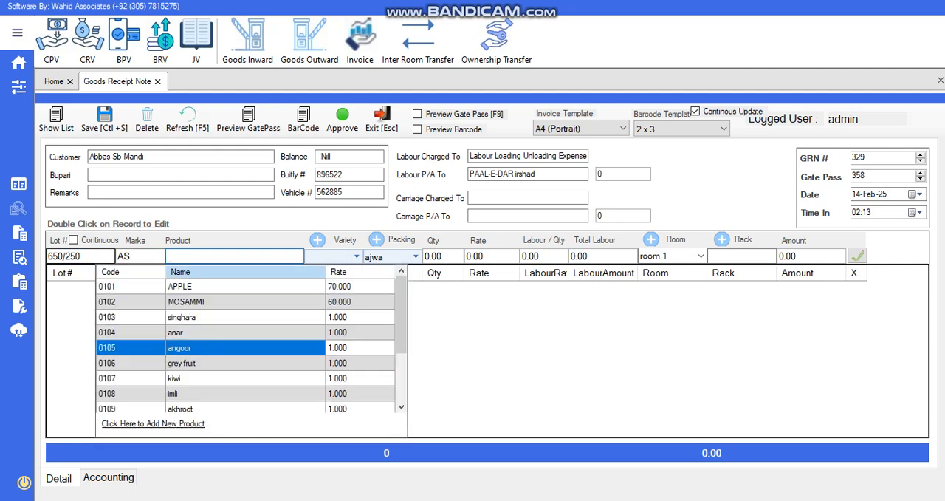
key(Down)
key(Down)
key(Down)
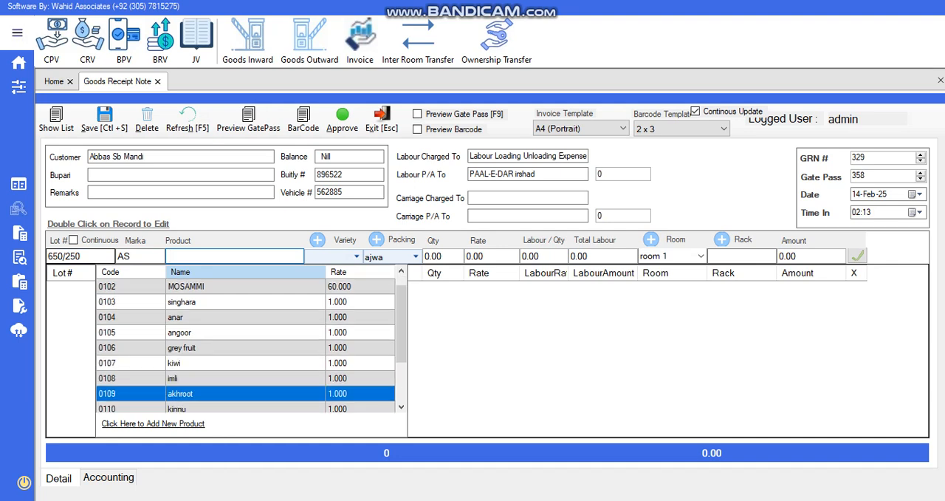
key(Down)
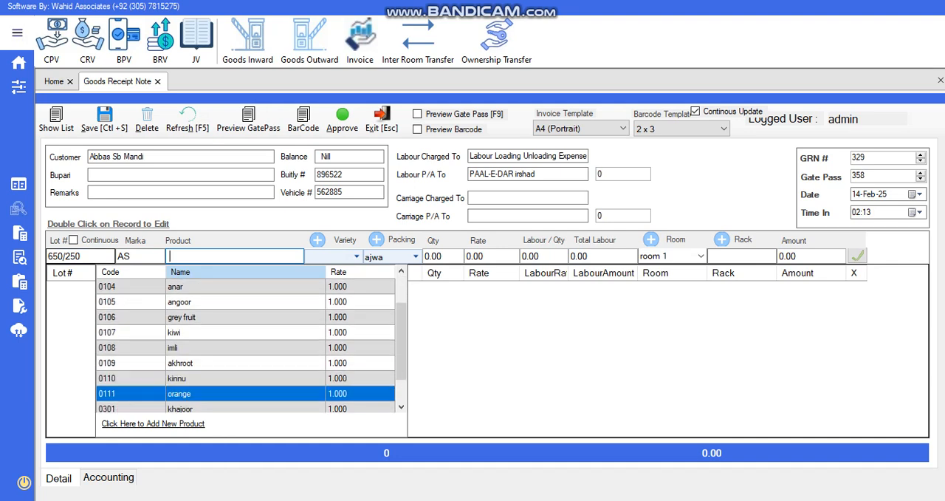
key(Down)
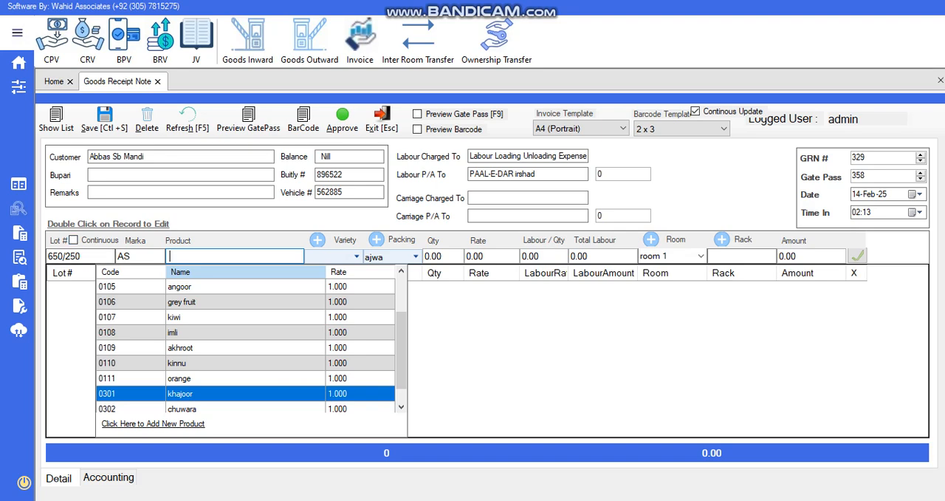
click(153, 424)
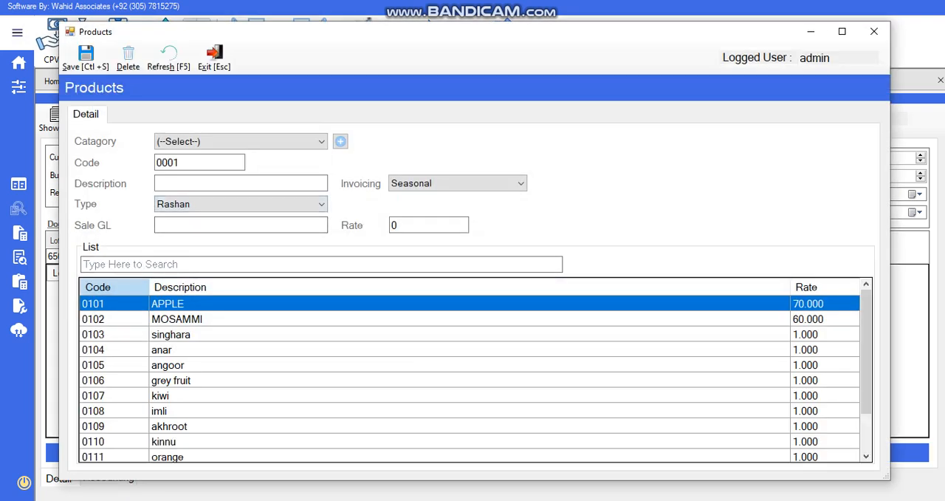
key(Escape)
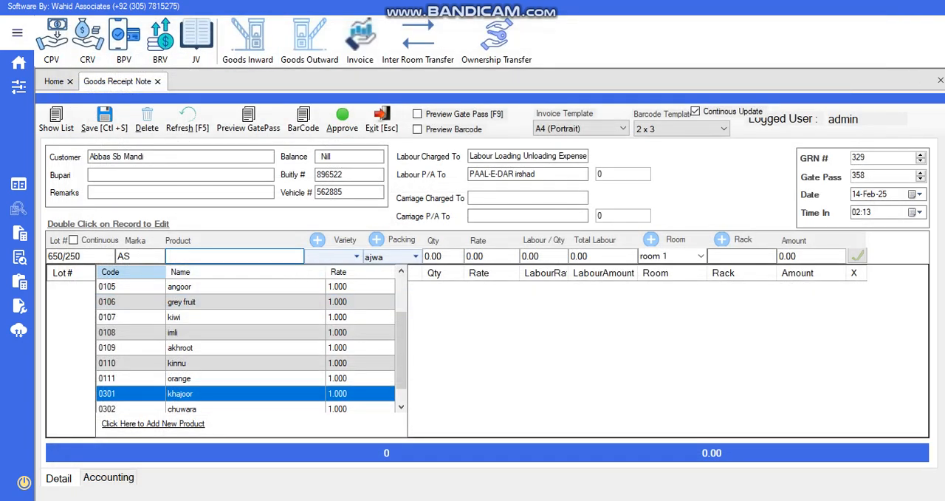
Set the item line's product to APPLE, its variety to Apple and its packing to CARTON
text(ap)
key(Return)
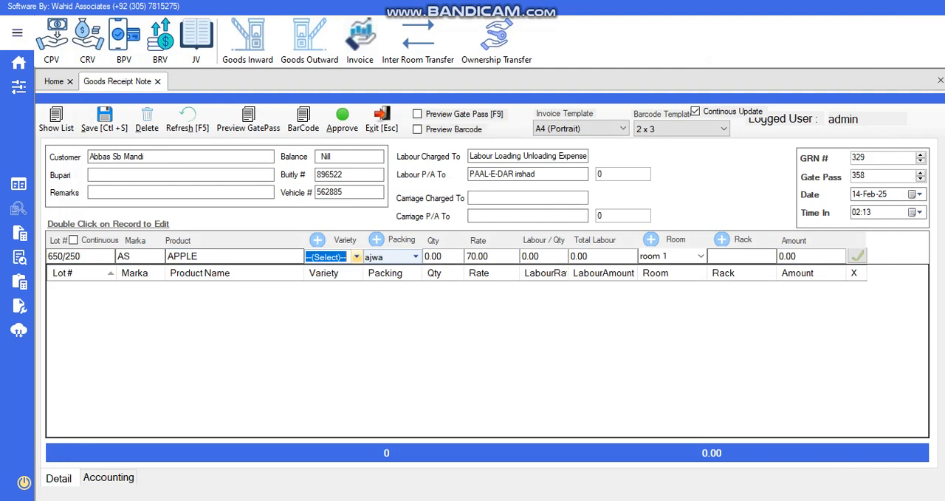
click(357, 257)
key(Down)
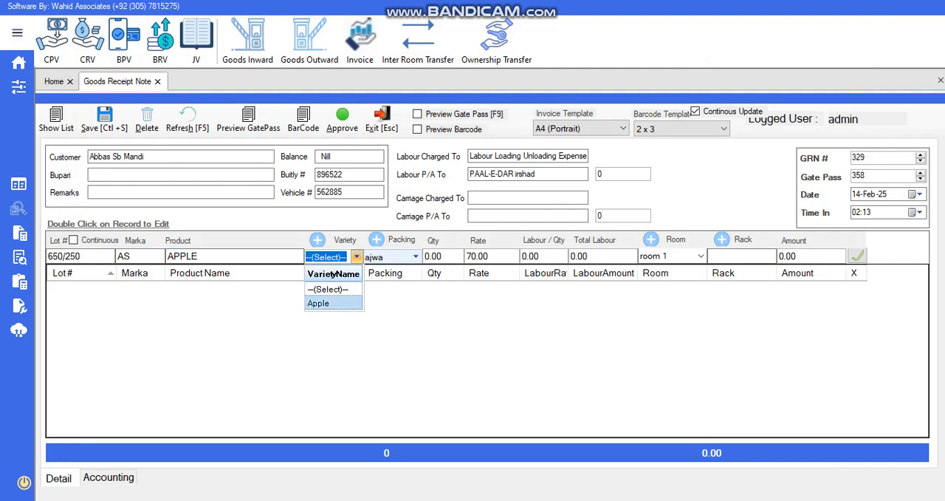
click(332, 304)
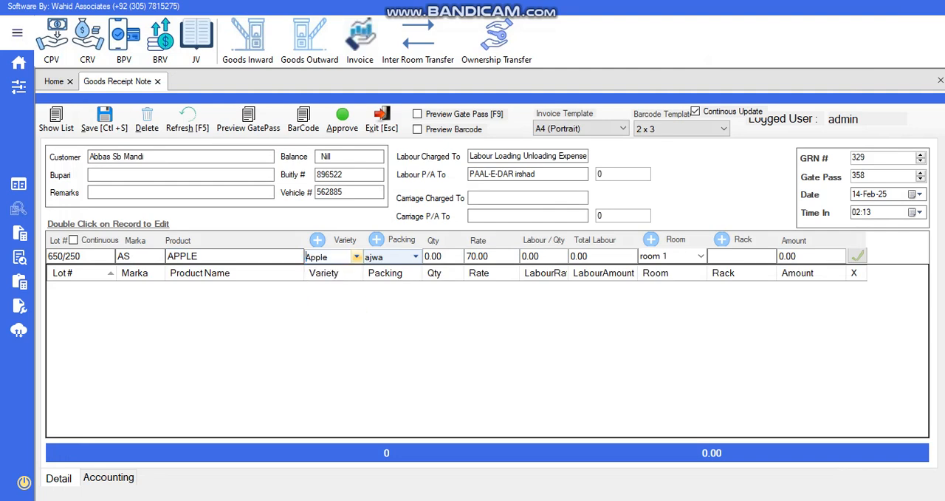
click(416, 257)
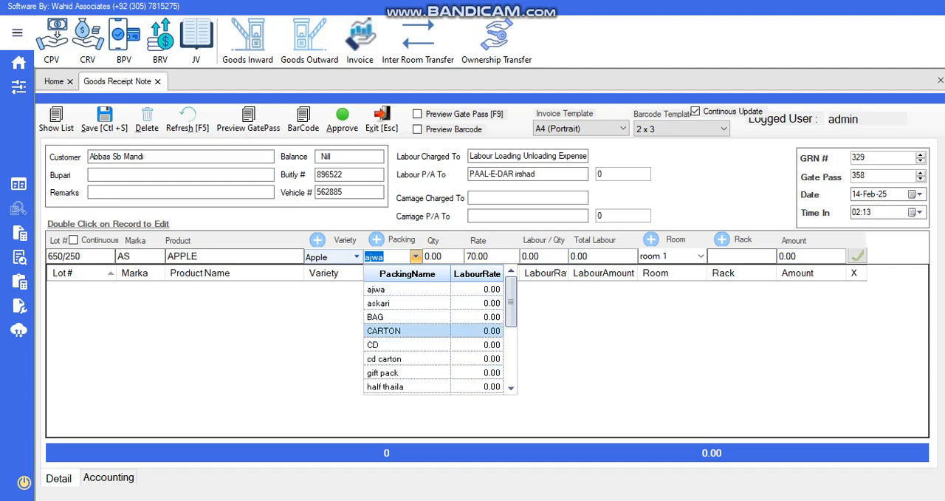
click(391, 331)
Complete the APPLE line with quantity 500, rate 85, room 2 and rack 1/3, and add it to the receipt
click(439, 256)
text(500)
key(Tab)
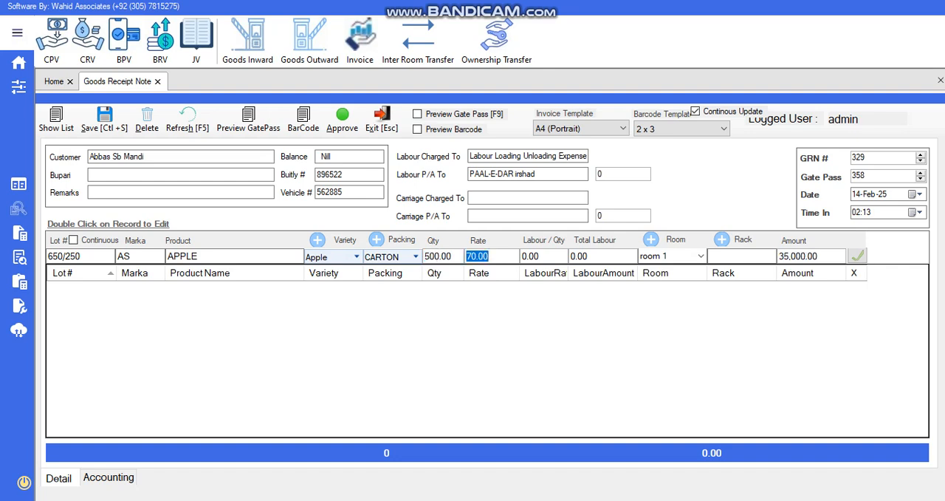
text(85)
click(700, 256)
click(668, 278)
click(727, 257)
text(1)
key(Down)
key(Down)
key(Return)
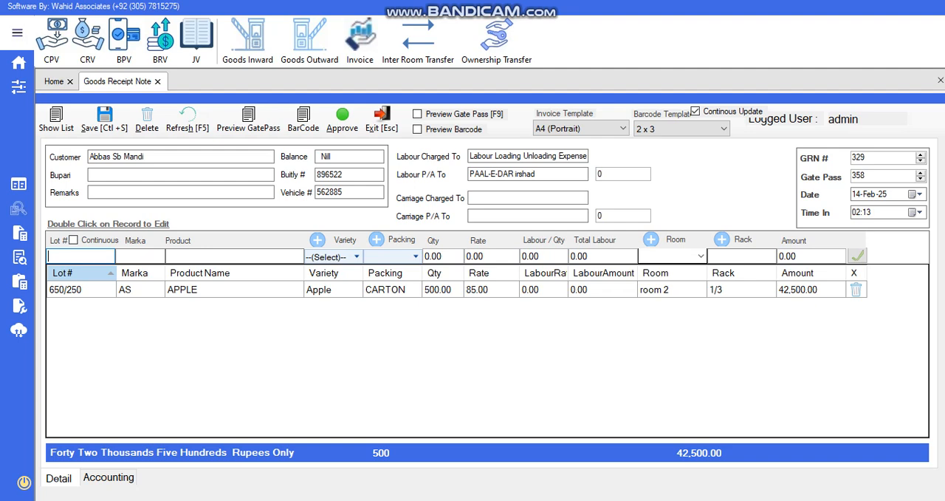
Reopen the lot 650/250 line for editing and change its quantity to 250
double_click(438, 289)
double_click(438, 256)
text(250)
key(Return)
key(Return)
key(Return)
key(Return)
key(Return)
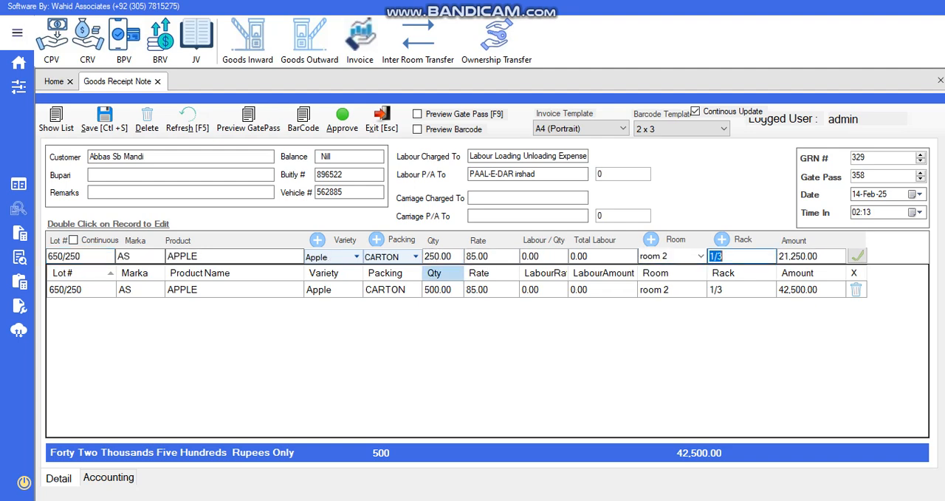
Begin a second item line with lot number 650/312 and marka AS
text(752/65)
key(Return)
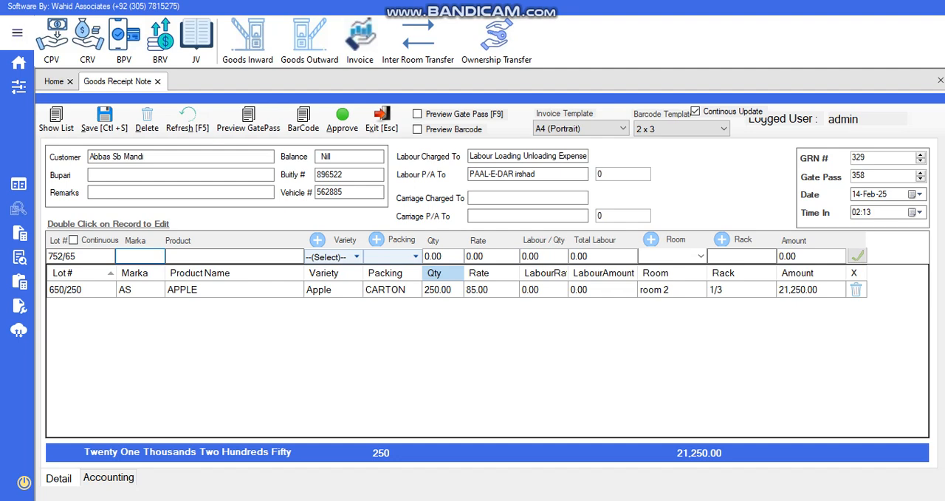
double_click(64, 256)
text(6)
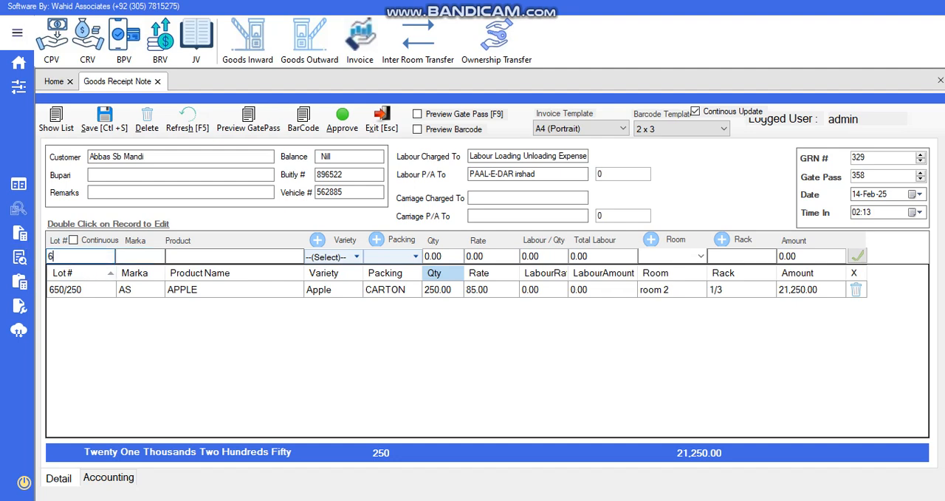
text(50/312)
key(Tab)
text(AS)
key(Tab)
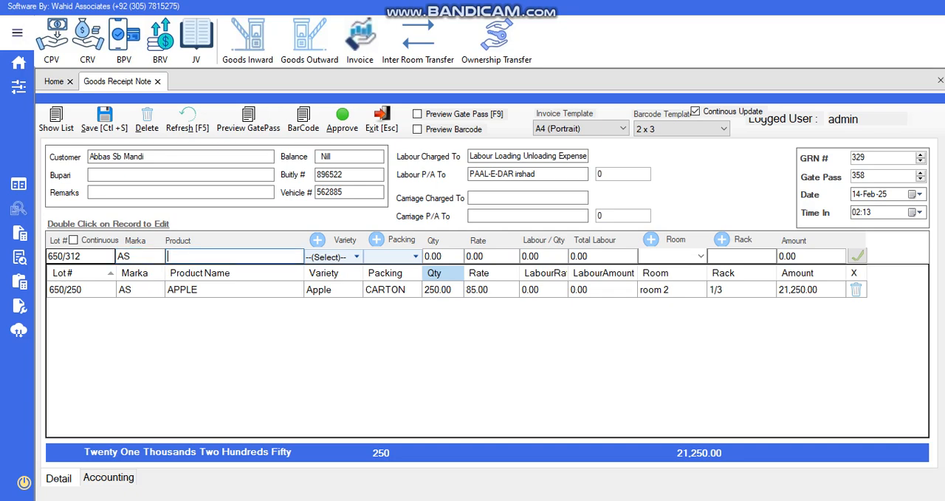
Set the lot 650/312 line's product to APPLE, its variety to Apple and its packing to CARTON
text(A)
text(a)
key(Tab)
text(ca)
key(Tab)
Complete the lot 650/312 line with quantity 300, rate 85, room 1 and rack 2/4, and add it to the receipt
text(300)
key(Tab)
text(85)
key(Tab)
key(Tab)
key(Down)
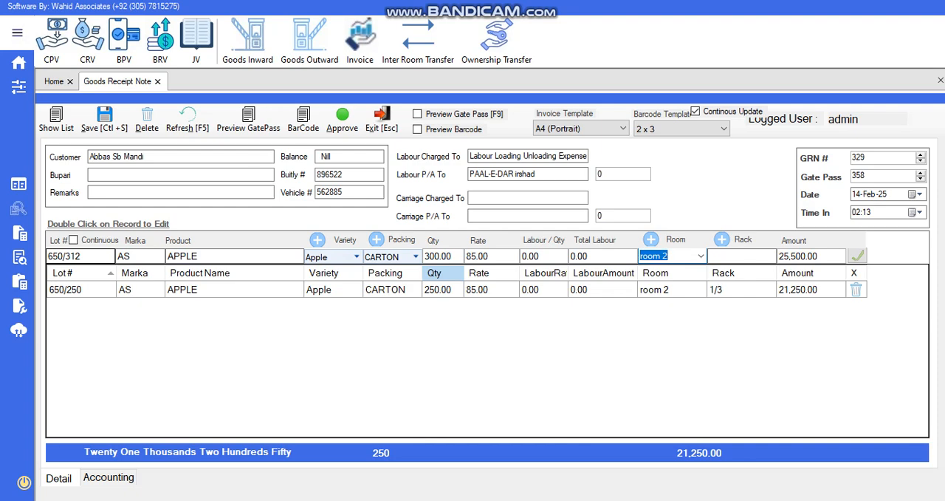
key(Tab)
text(2)
key(Down)
key(Down)
key(Down)
key(Return)
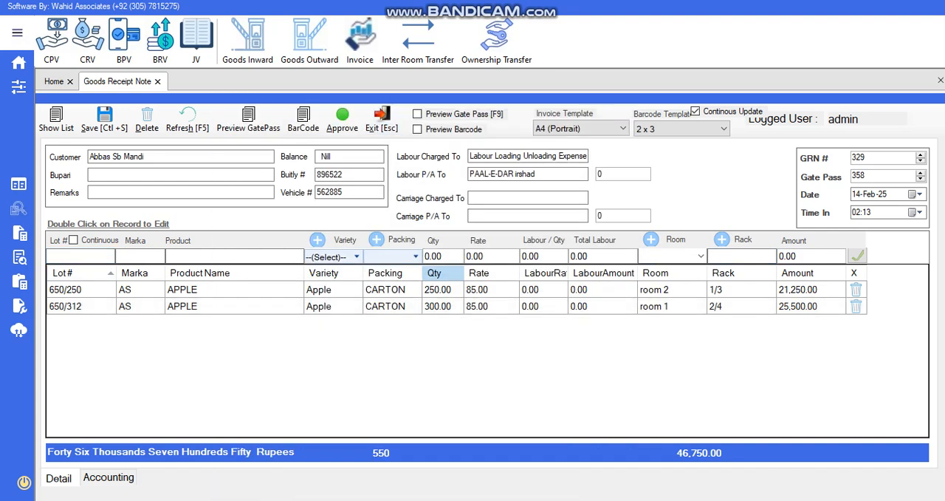
Turn on the gate pass preview, save the receipt, and close the gate pass report
click(417, 114)
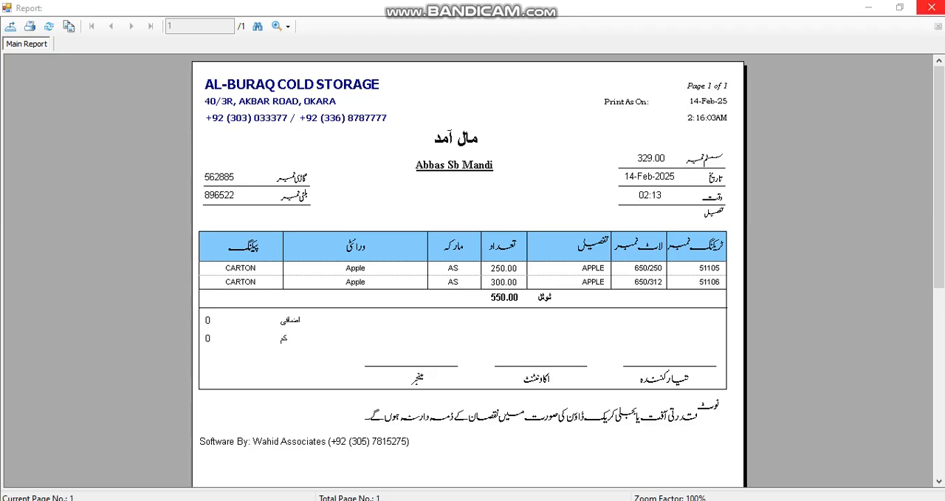
click(927, 8)
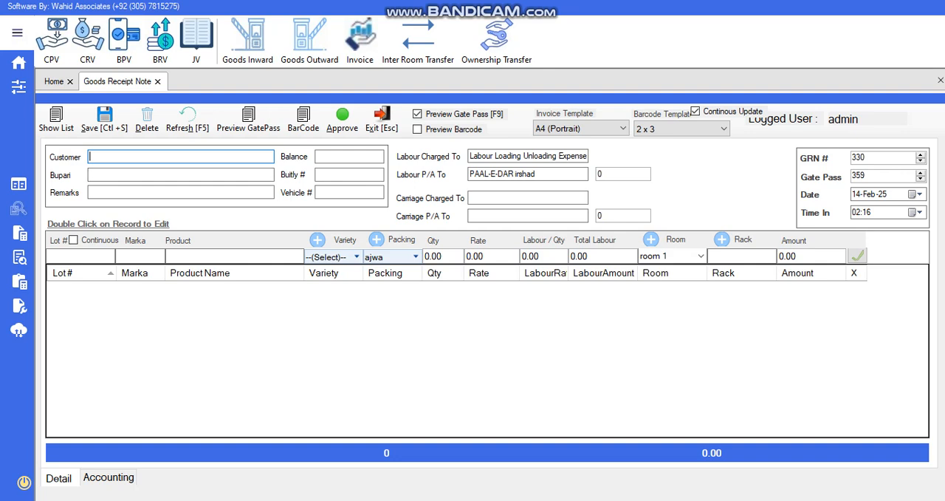
Select the same customer account for a new goods receipt
text(A)
key(BackSpace)
text(ABB)
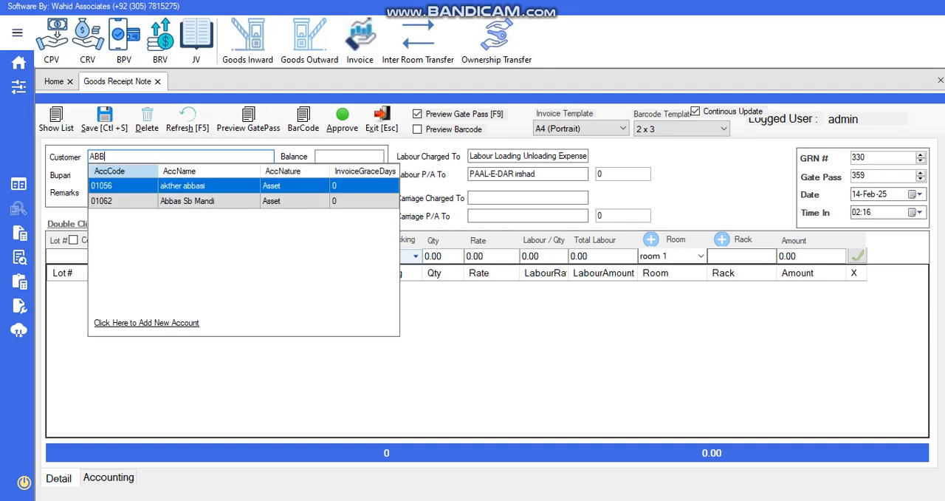
key(Down)
key(Return)
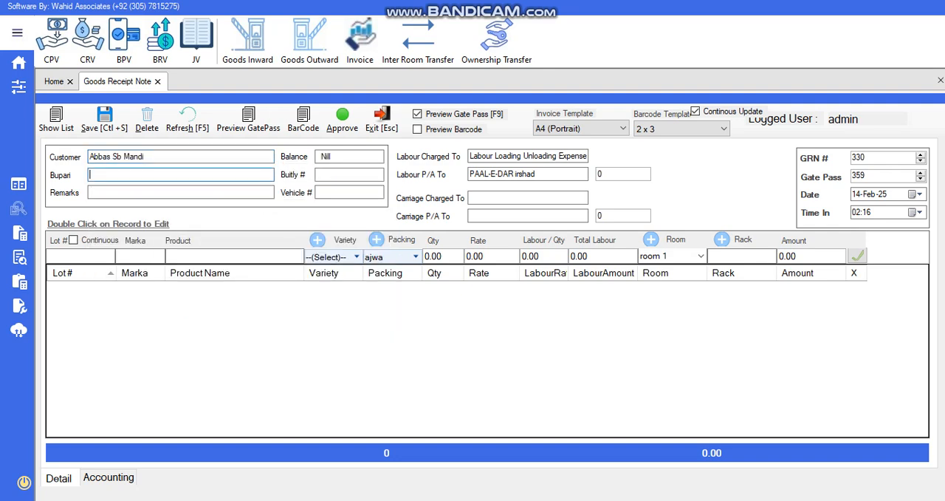
Begin the new receipt's item line with lot number 145/890 and marka JH
click(82, 256)
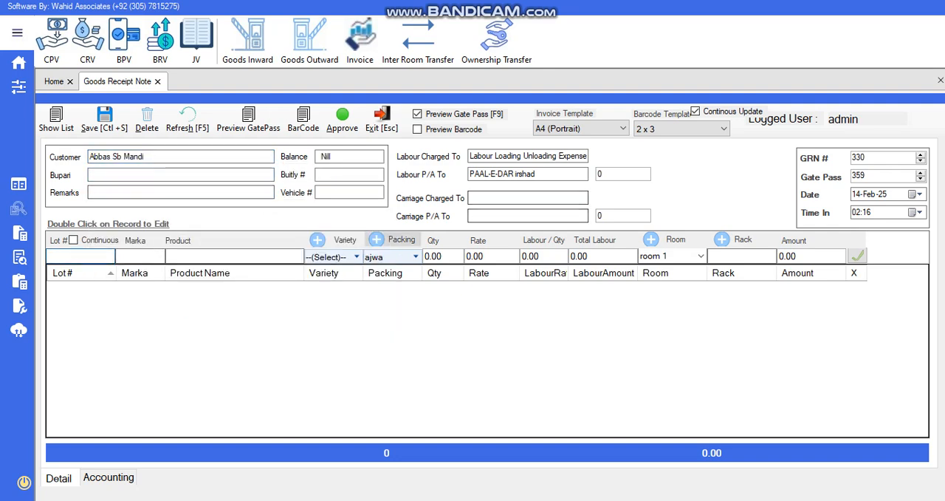
text(145/890)
key(Tab)
text(JH)
key(Tab)
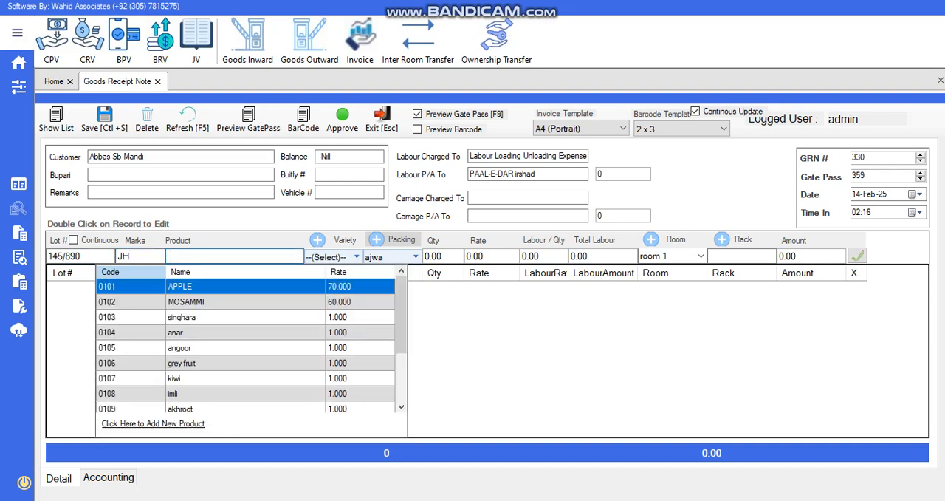
Fill the lot 145/890 line with product APPLE, variety Apple, packing BAG, quantity 3000 and rate 65
key(Return)
key(Tab)
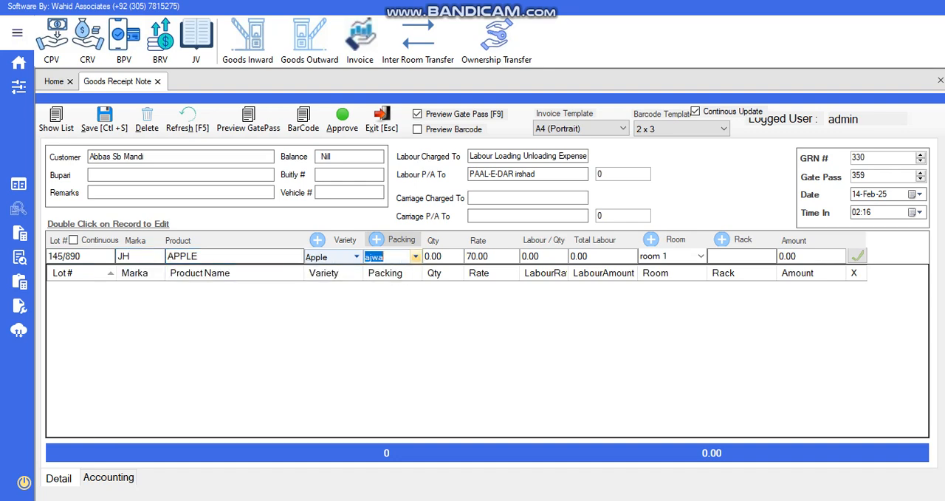
text(bag)
key(Tab)
text(3000)
key(Tab)
text(0)
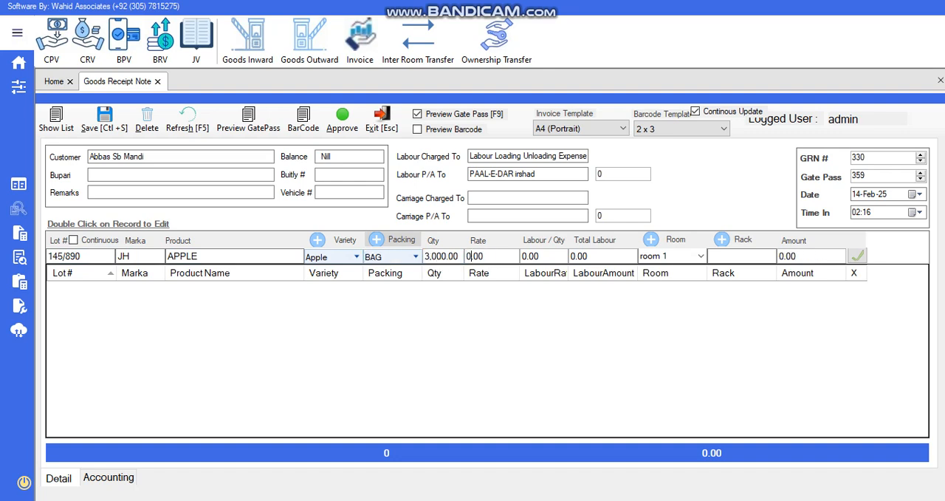
text(65)
key(Tab)
key(Tab)
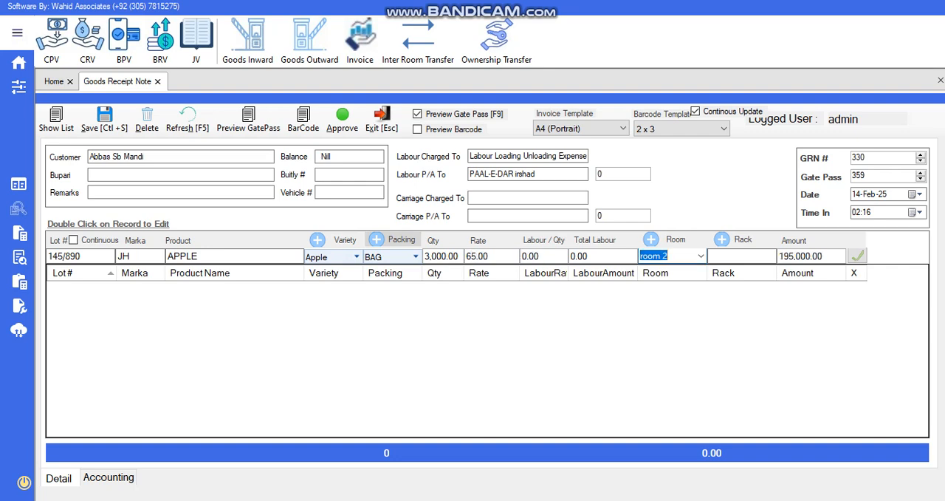
Add the lot 145/890 line with room 1 and rack 20/2, and save the receipt
key(Tab)
text(2)
key(Down)
key(Down)
key(Down)
key(Down)
key(Down)
key(Down)
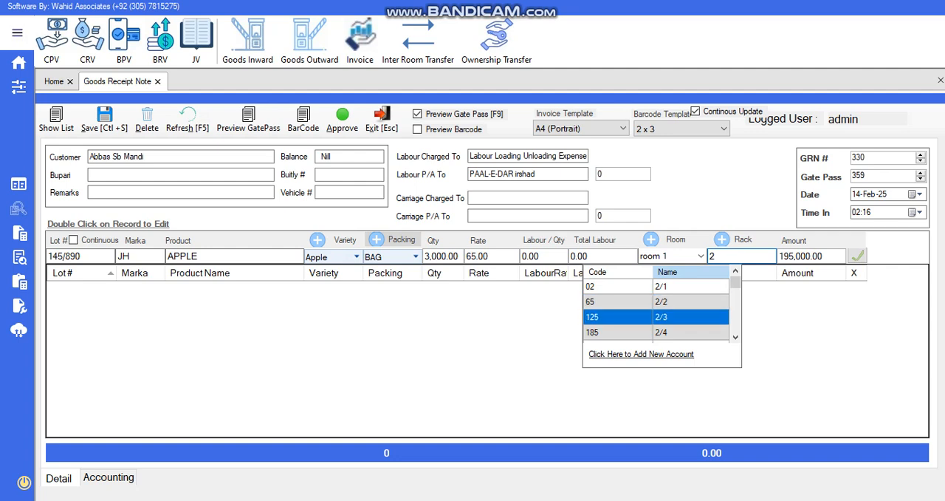
key(Return)
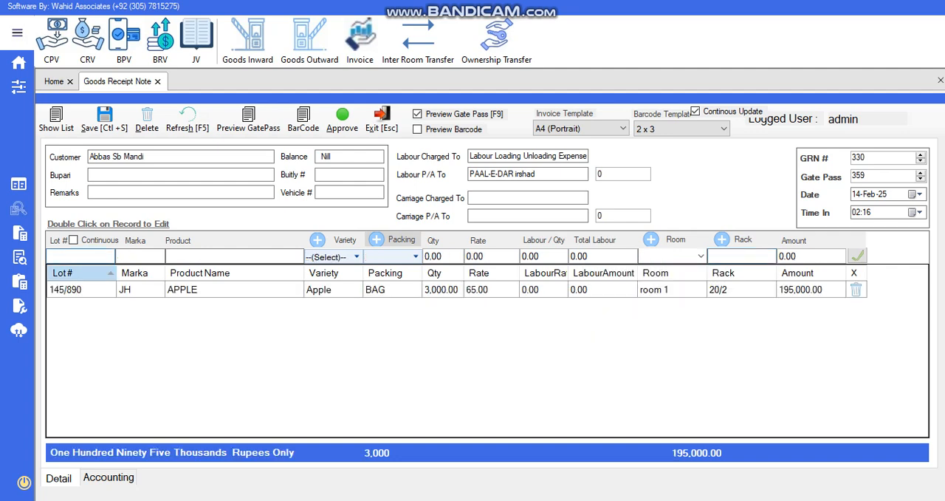
key(ctrl+s)
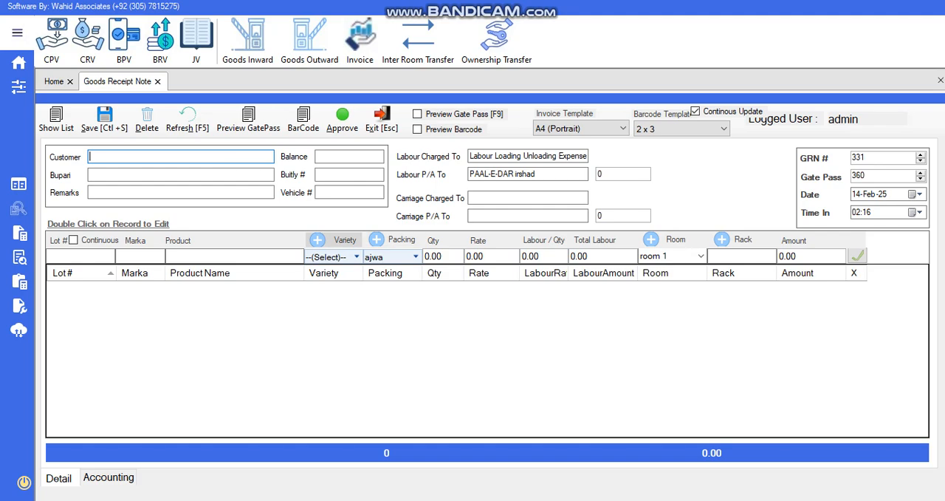
Close the goods receipt form and start a goods outward despatch note for the same customer
key(Escape)
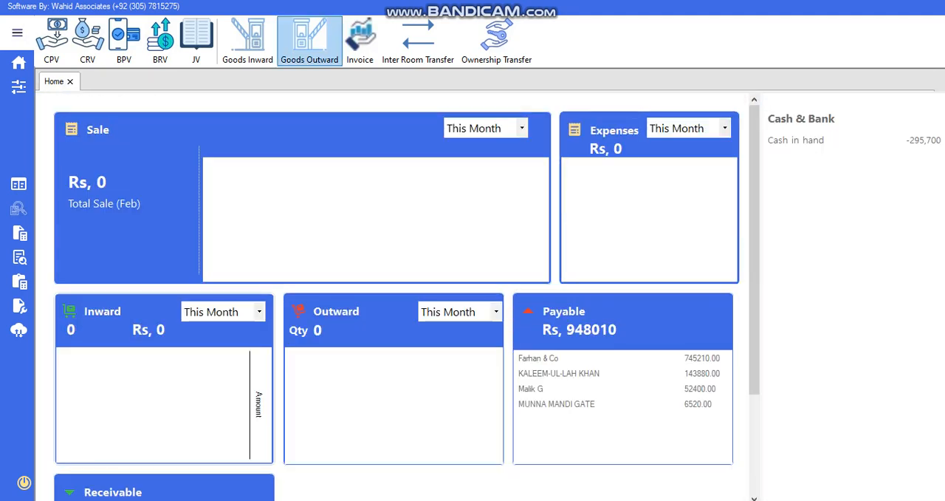
click(309, 41)
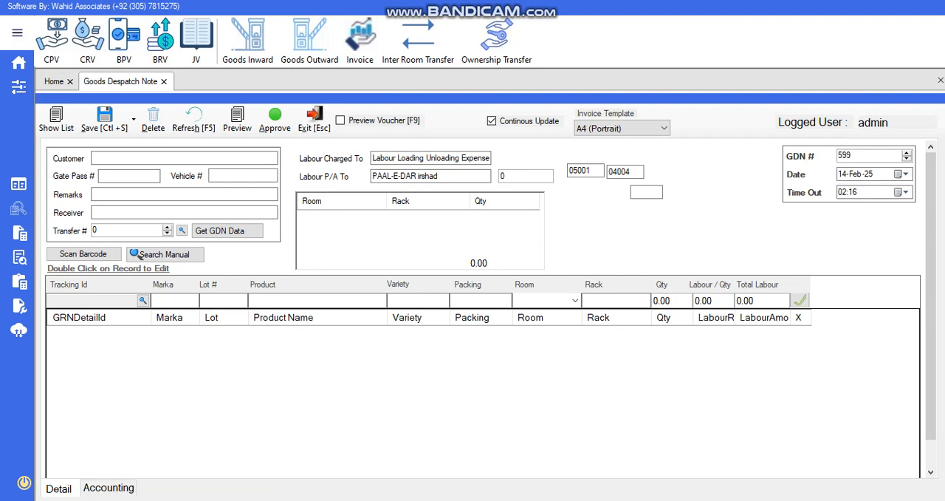
text(ABB)
key(Down)
key(Down)
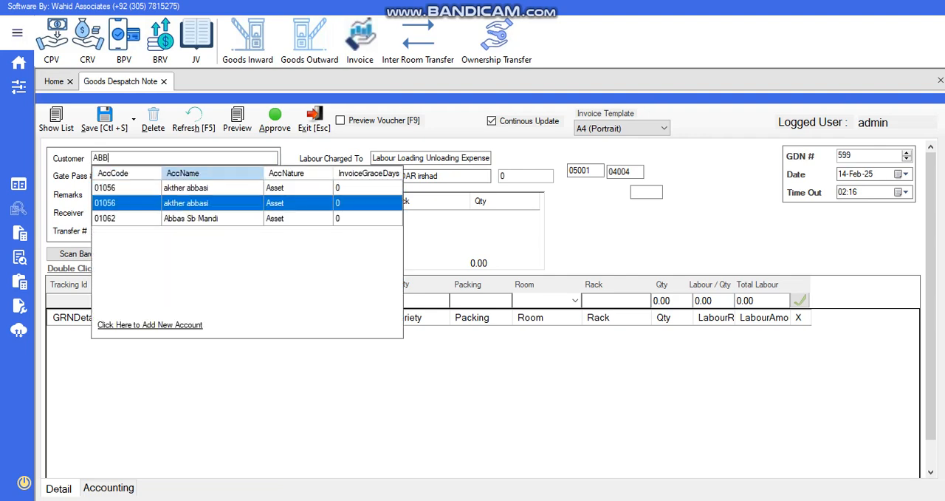
key(Return)
Fill in the despatch note with gate pass 562, vehicle number 2522 and the receiver's name
text(562)
key(Tab)
text(2522)
key(Tab)
key(Tab)
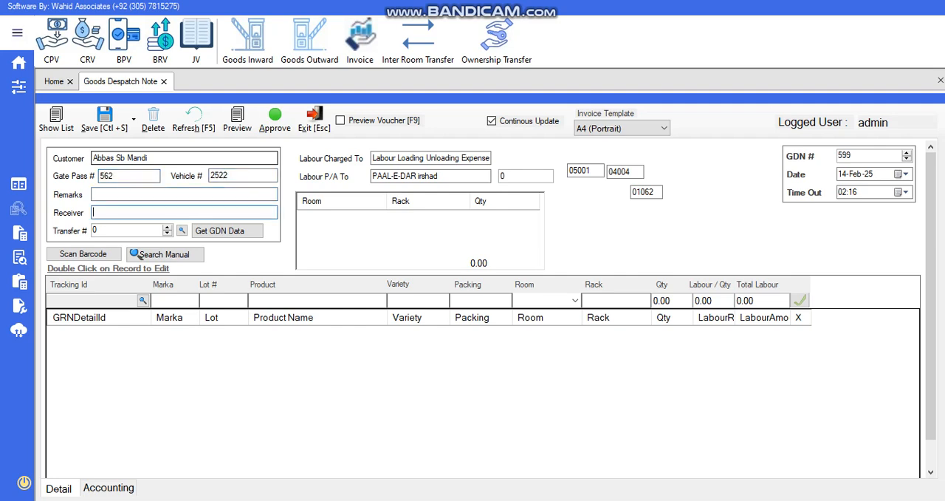
text(MR HUMZA)
Look up the customer's stored lots by tracking ID and load lot 650/250 into the despatch line
click(142, 299)
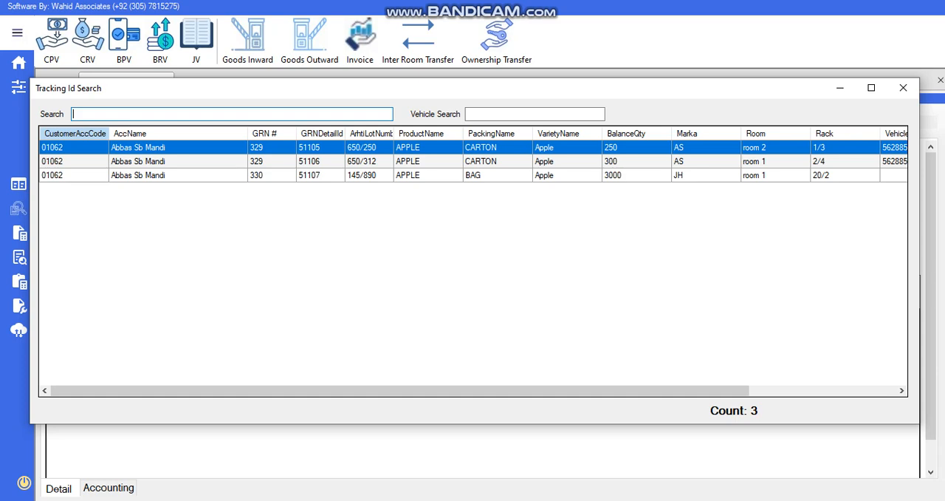
click(467, 113)
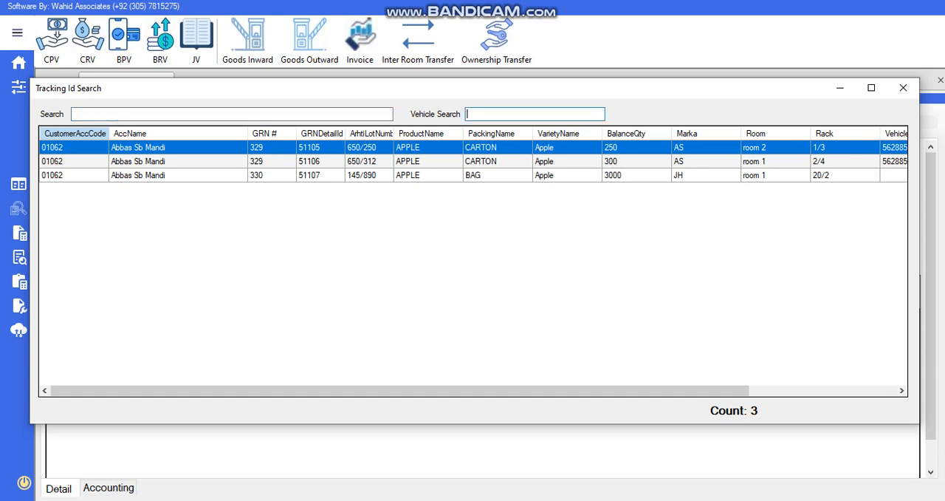
click(567, 161)
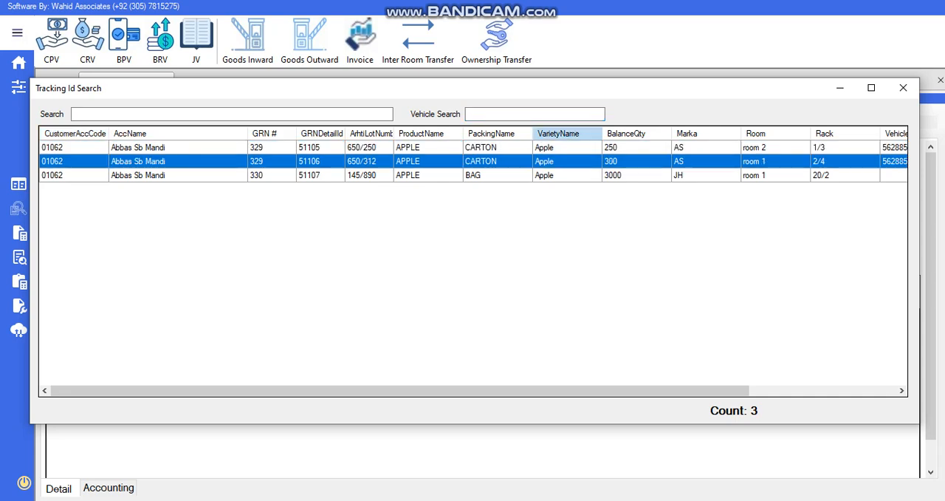
click(498, 175)
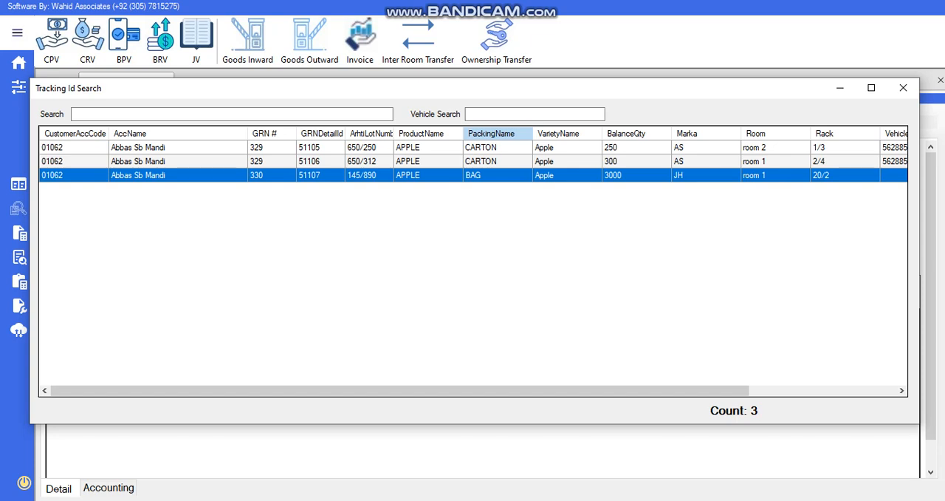
mouse_move(443, 391)
mouse_down()
mouse_move(590, 391)
mouse_move(444, 391)
mouse_up()
click(367, 147)
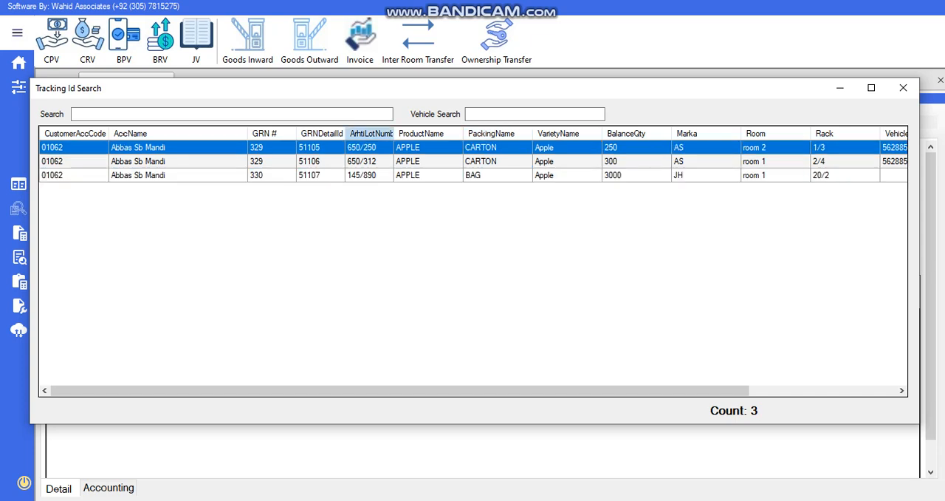
key(Return)
Examine the loaded line's marka, lot number, product, variety, packing, room and rack
drag(178, 301, 151, 301)
click(239, 300)
drag(237, 301, 201, 301)
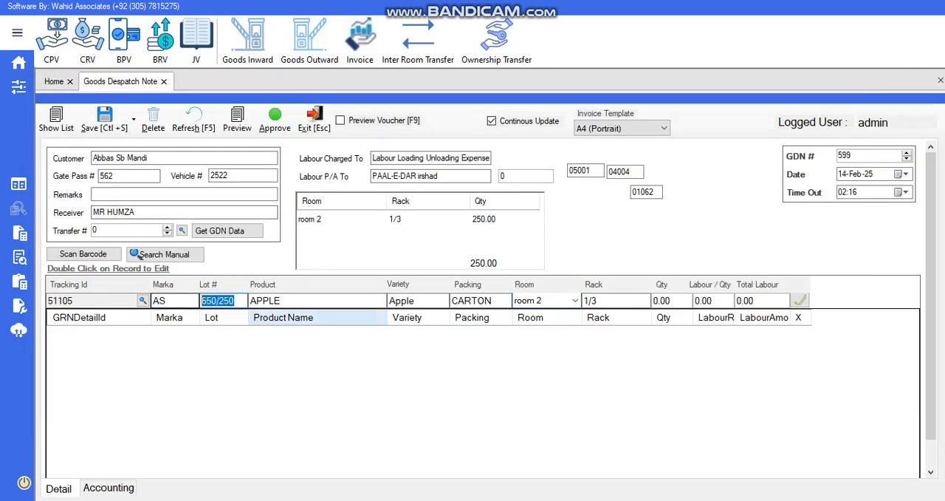
drag(289, 301, 250, 301)
drag(417, 301, 388, 300)
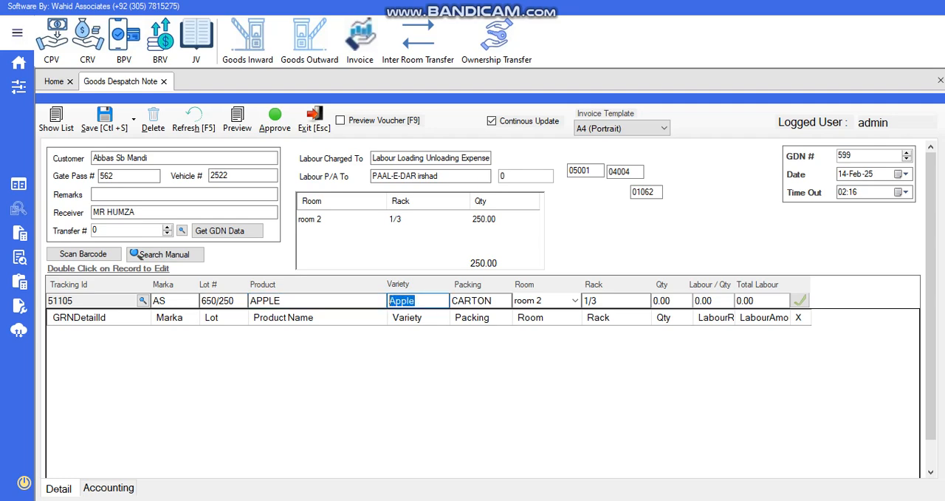
drag(495, 301, 451, 300)
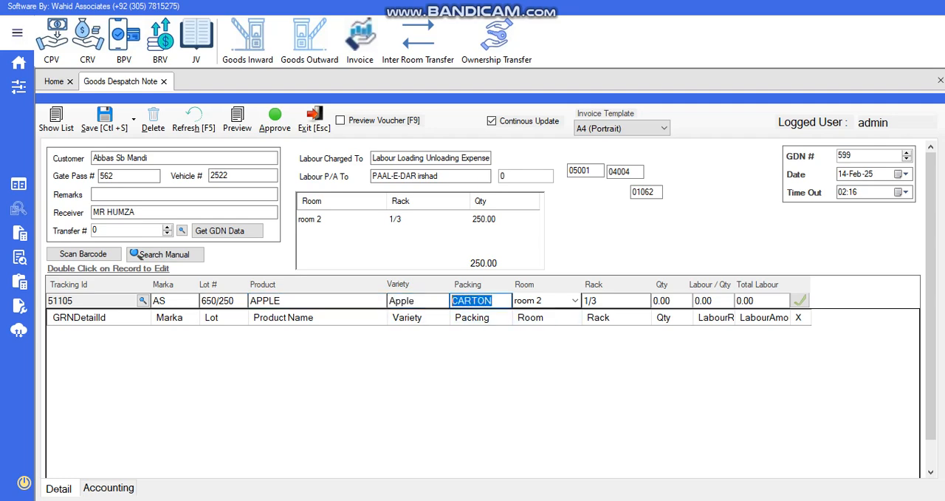
drag(551, 300, 515, 300)
click(576, 301)
click(576, 300)
drag(619, 301, 584, 301)
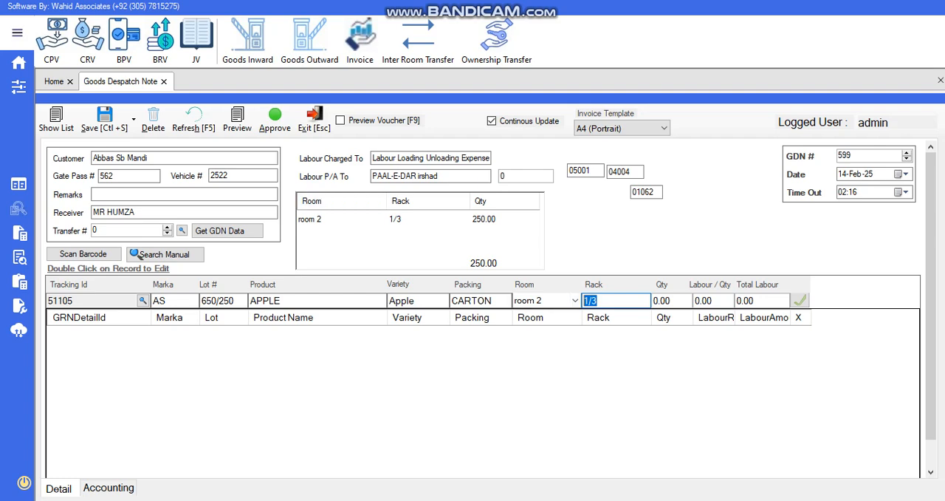
Set the lot 650/250 despatch quantity to 100 and add the line to the note
click(675, 301)
key(Return)
text(1000)
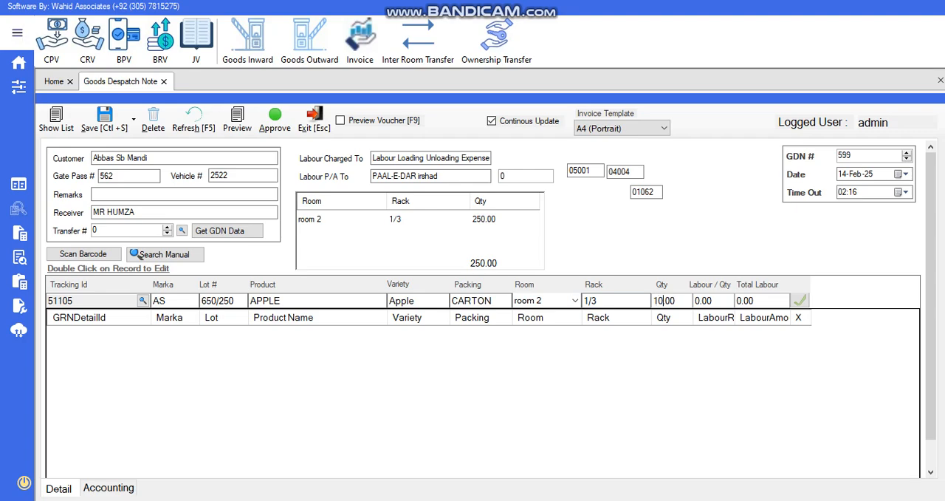
key(Return)
key(Return)
key(Return)
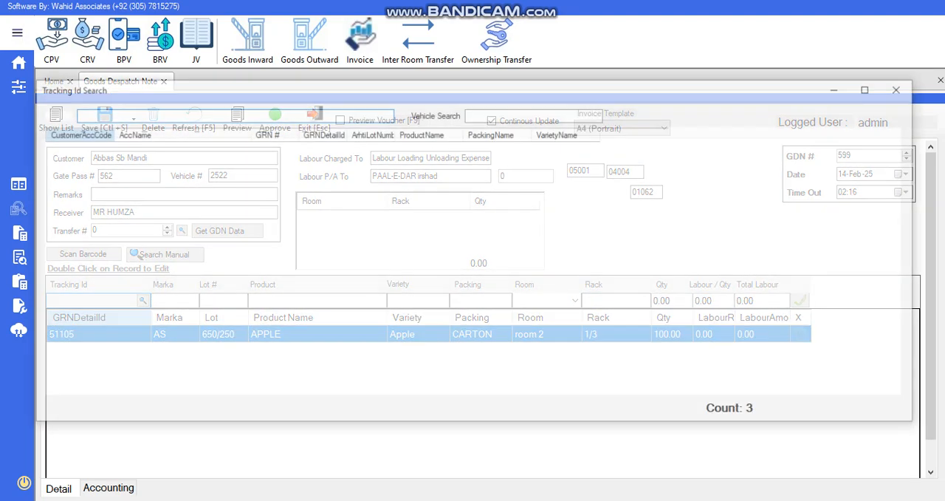
Load lot 145/890 from the tracking ID search as the second despatch line
click(535, 113)
click(637, 175)
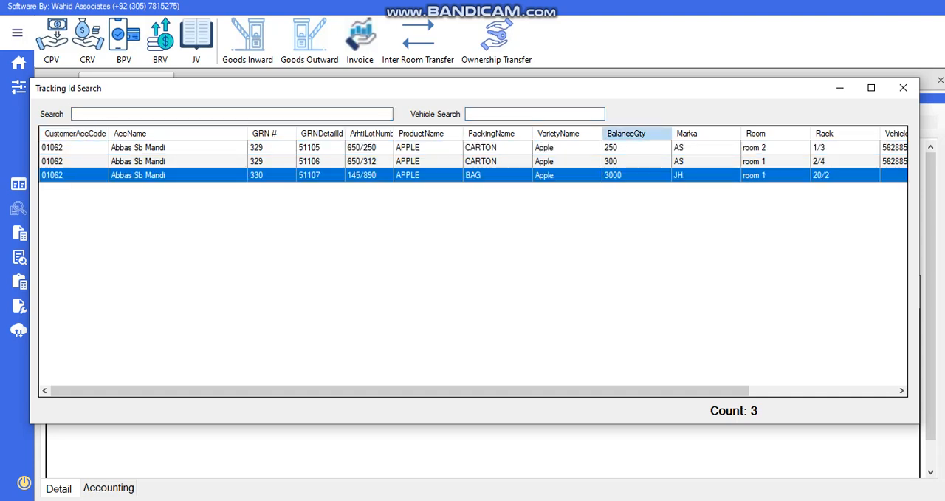
key(Return)
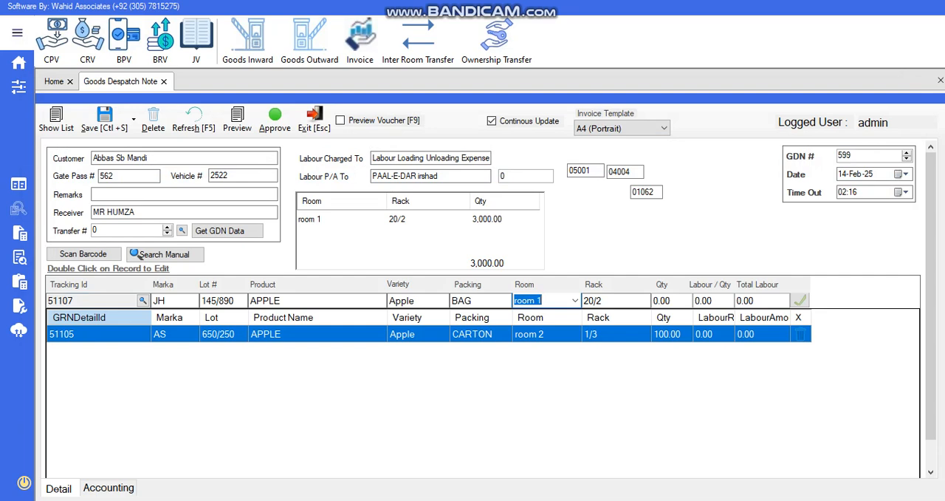
Add the lot 145/890 line with quantity 1800 and save the despatch note
key(Tab)
key(Tab)
text(1800)
key(Tab)
key(Return)
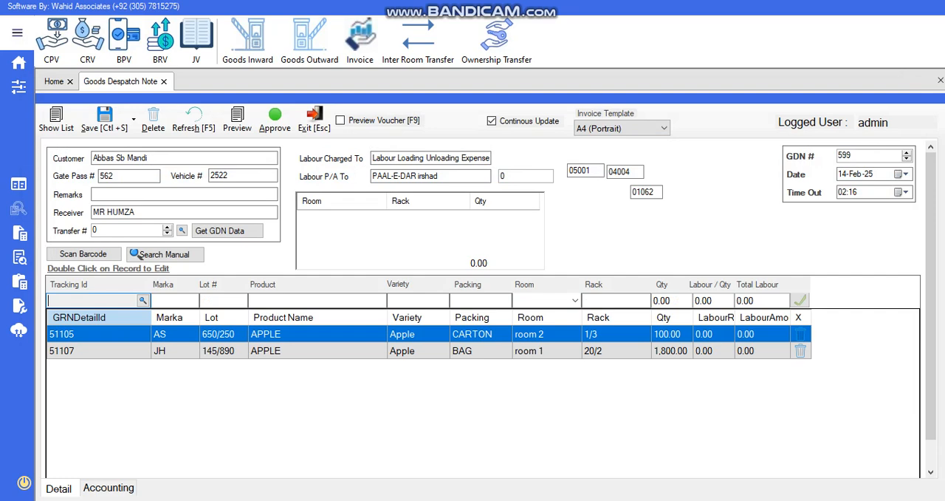
key(ctrl+s)
key(Return)
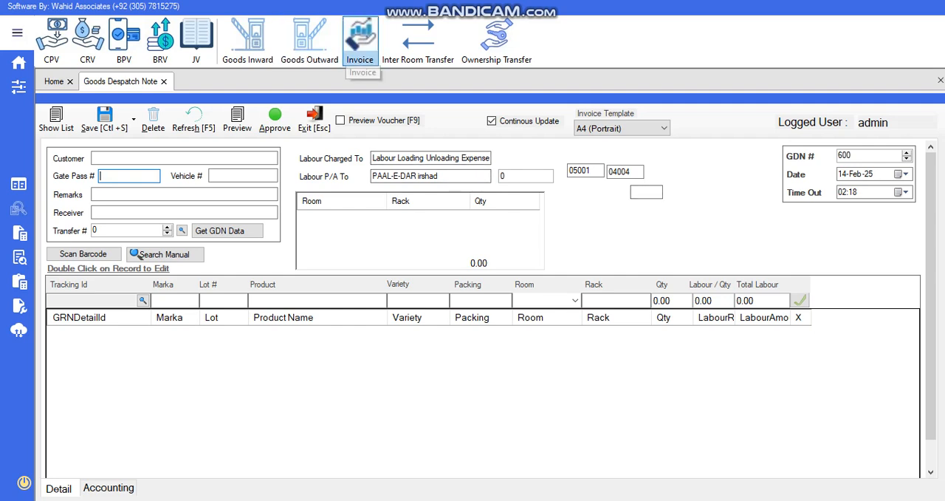
Start a sale invoice and load the customer's pending despatch note, GDN 599, with its lines
click(360, 41)
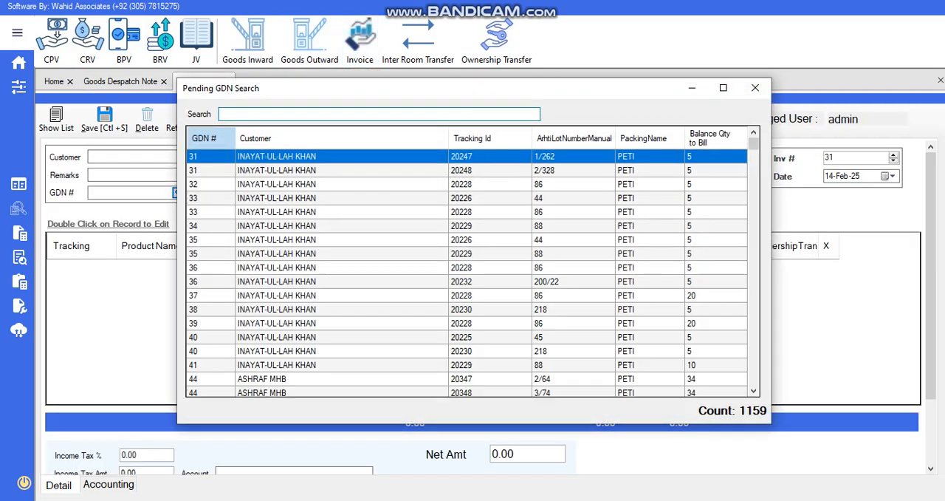
text(ABA)
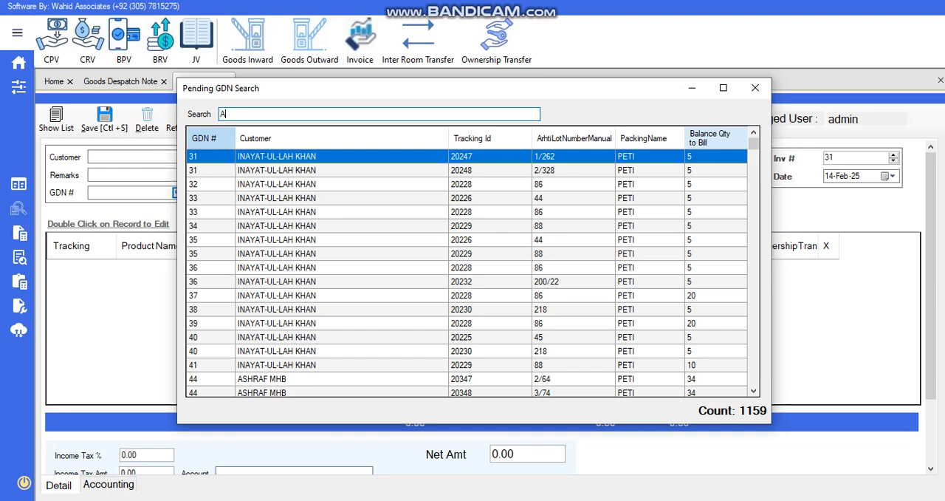
key(BackSpace)
text(BB)
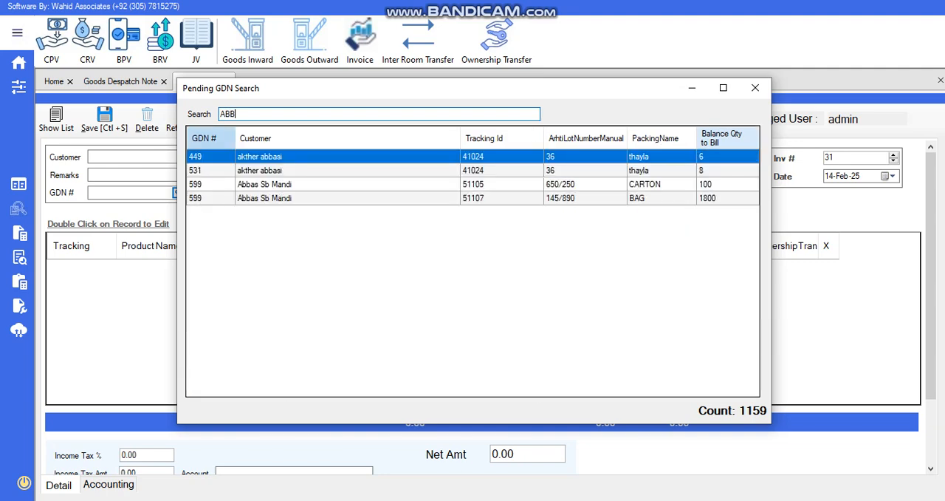
key(Down)
key(Down)
key(Down)
key(Return)
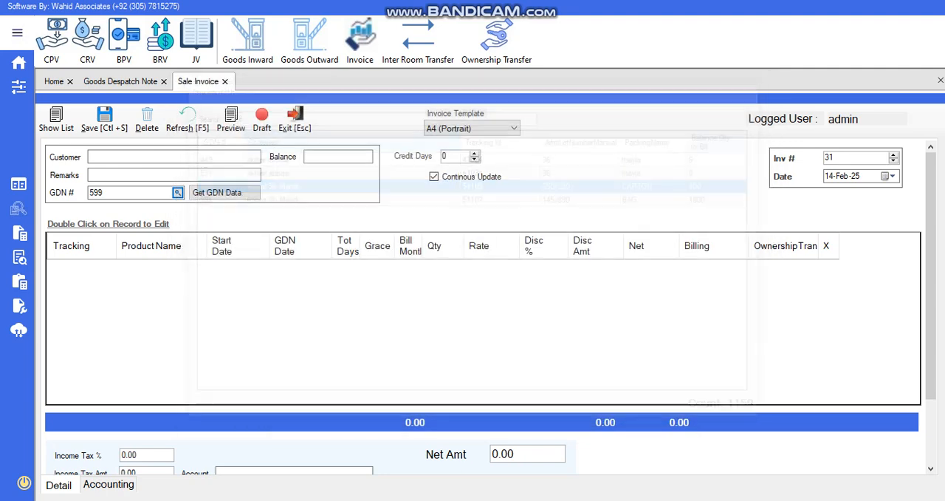
key(Tab)
key(space)
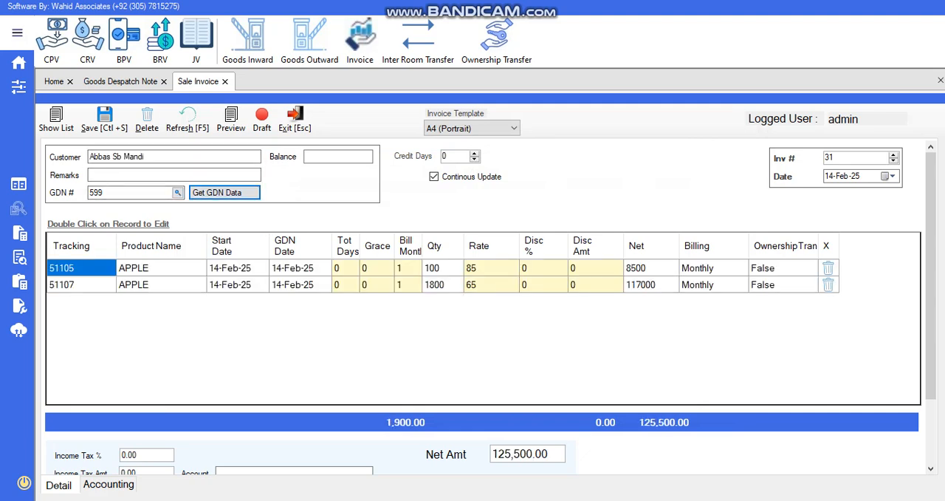
Examine the invoice lines' product, start and GDN dates, total days, billed months, quantity, rate and net amount
click(161, 268)
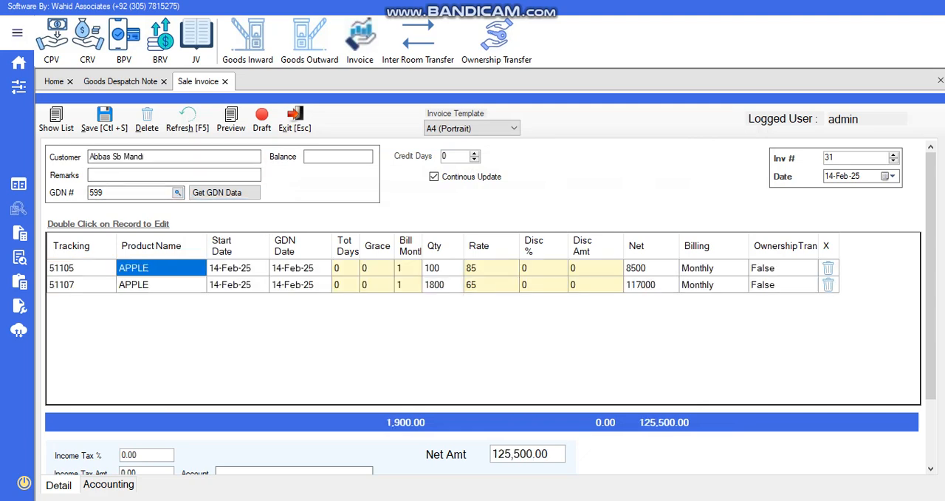
click(238, 268)
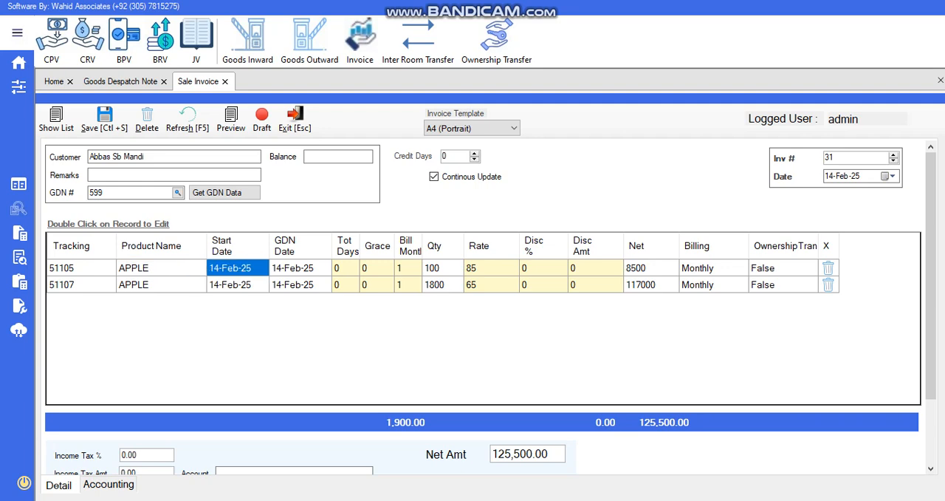
click(300, 269)
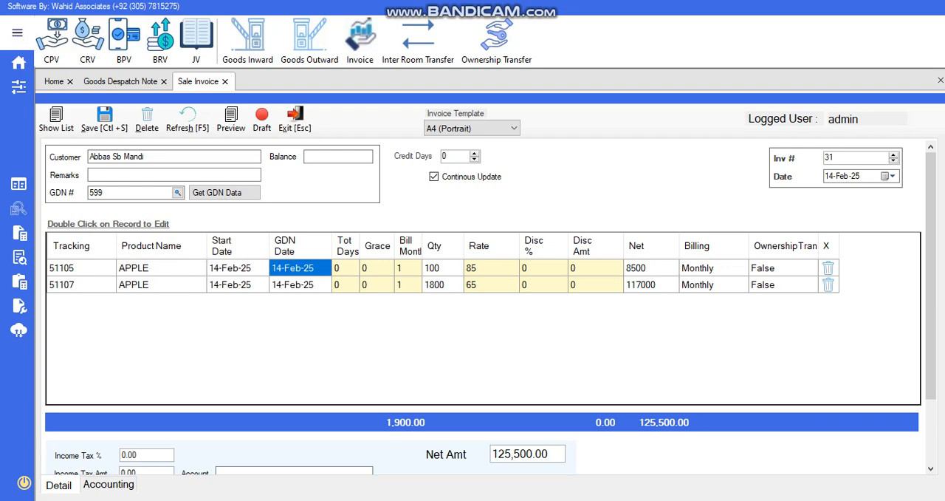
click(346, 268)
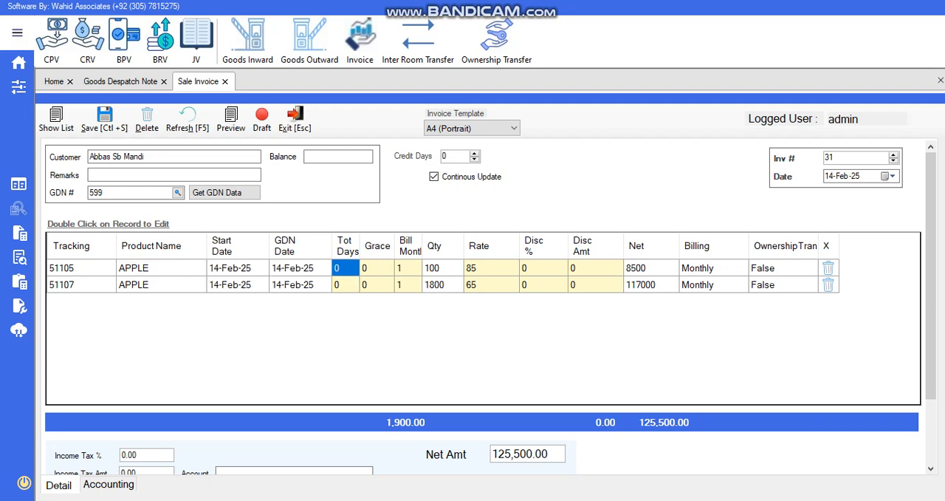
click(408, 268)
click(443, 268)
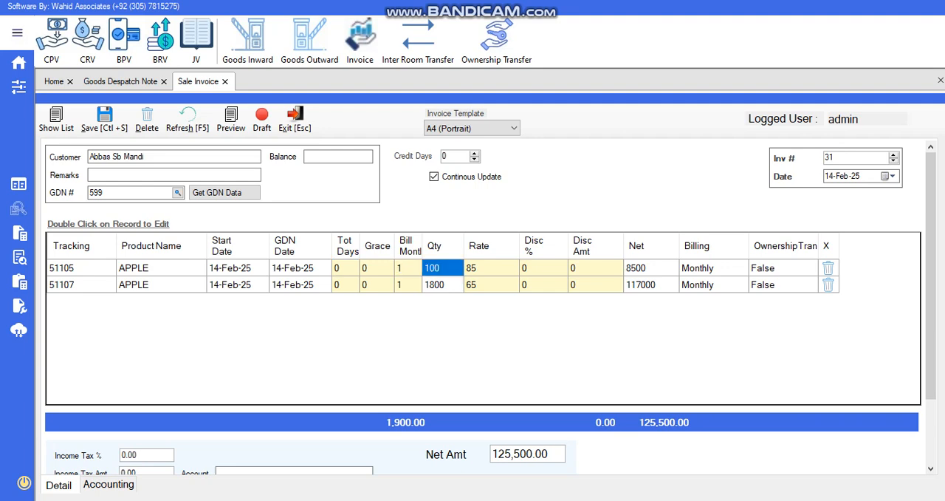
click(491, 268)
click(651, 268)
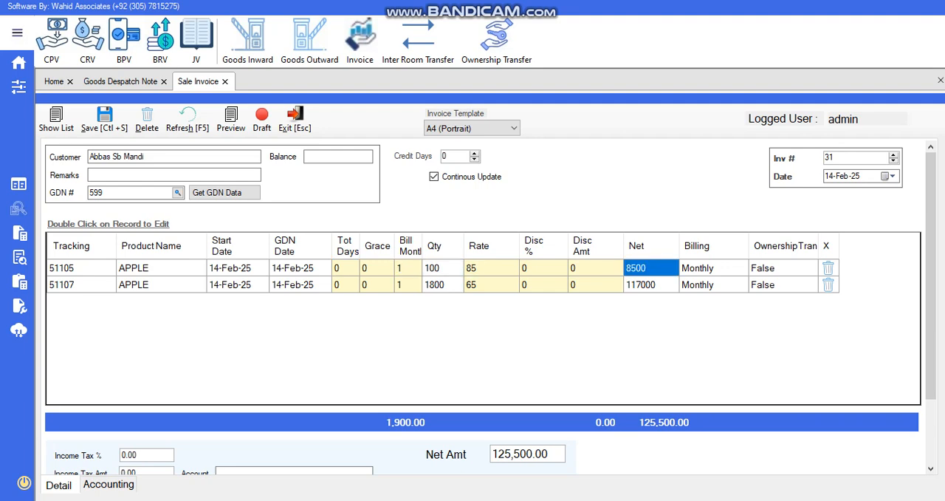
click(443, 285)
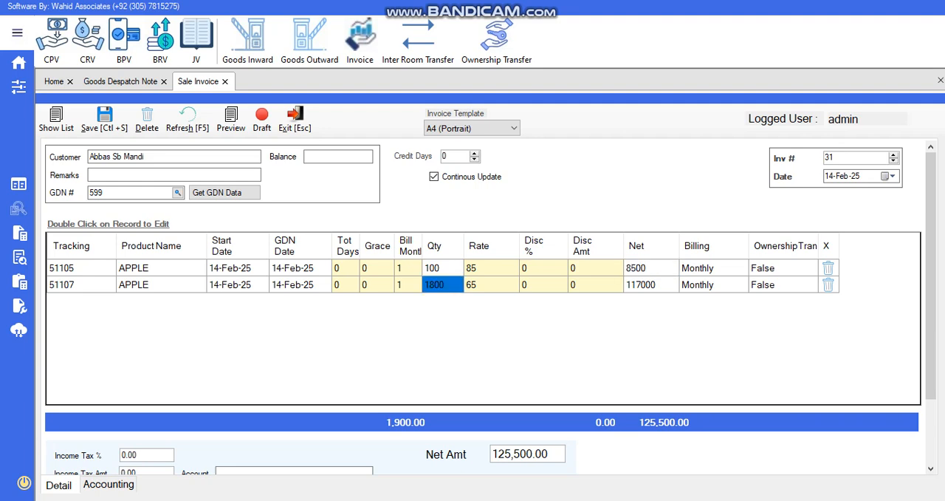
click(491, 285)
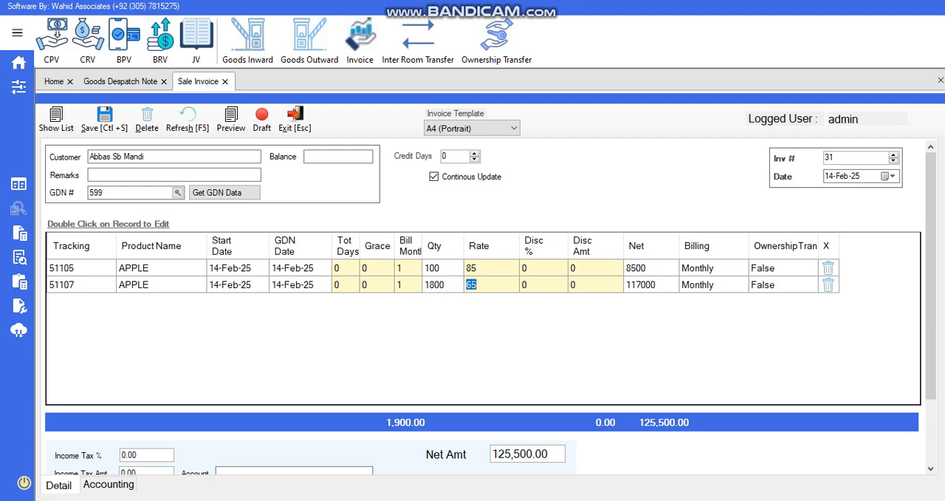
Check the invoice's overall net amount and save the sale invoice for GDN 599
drag(542, 454, 492, 454)
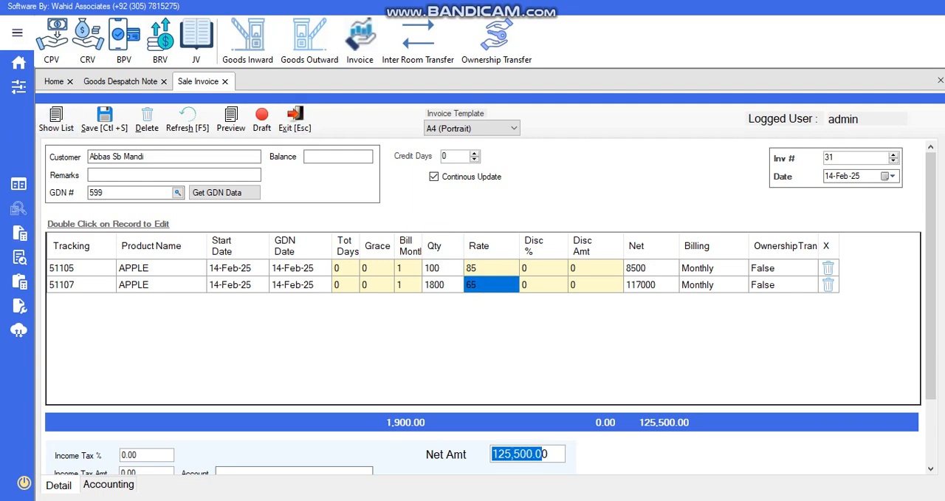
click(104, 120)
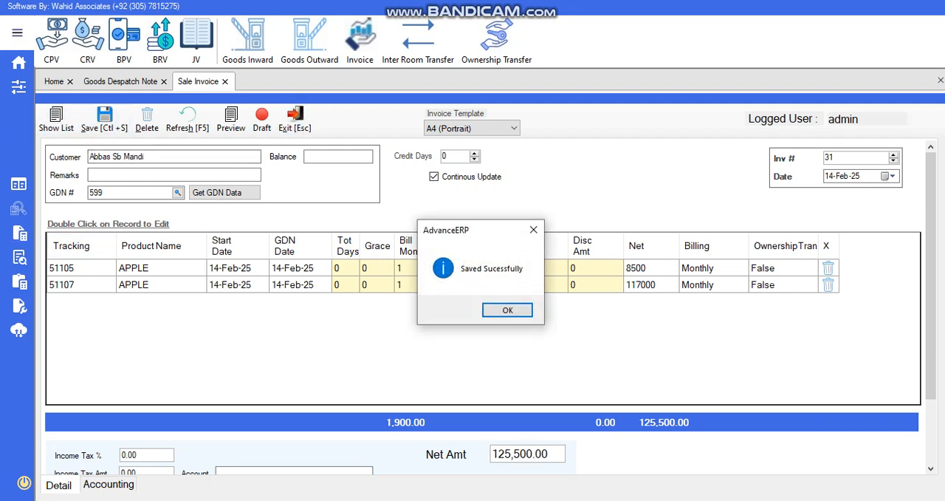
click(507, 309)
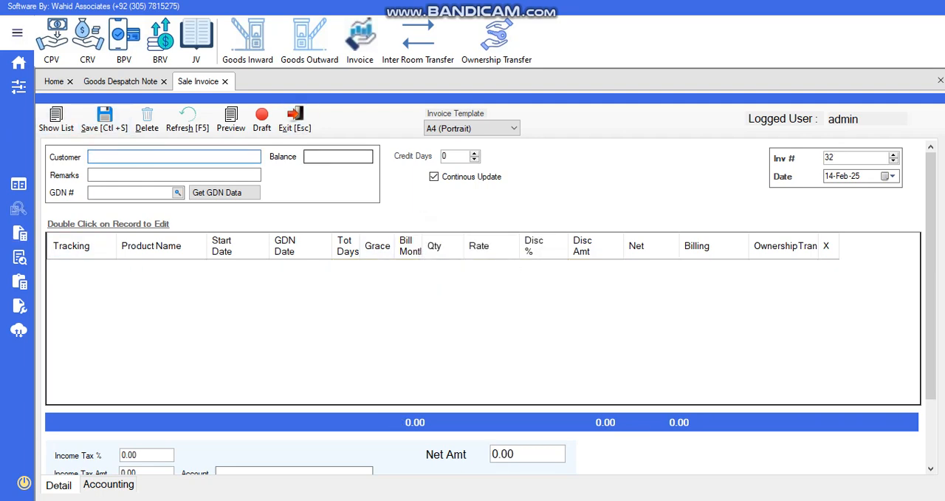
Open the goods receipt note form, return to the goods despatch note and bring up saved GDN 599
click(247, 41)
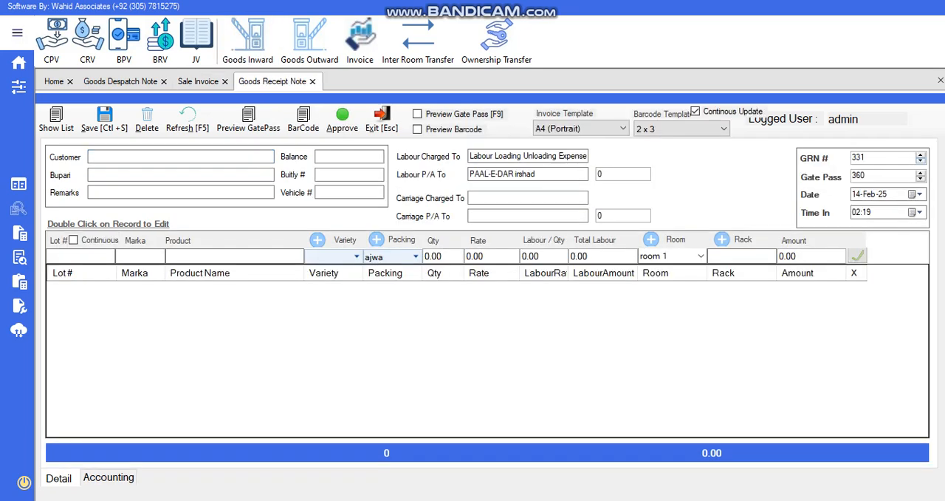
click(309, 41)
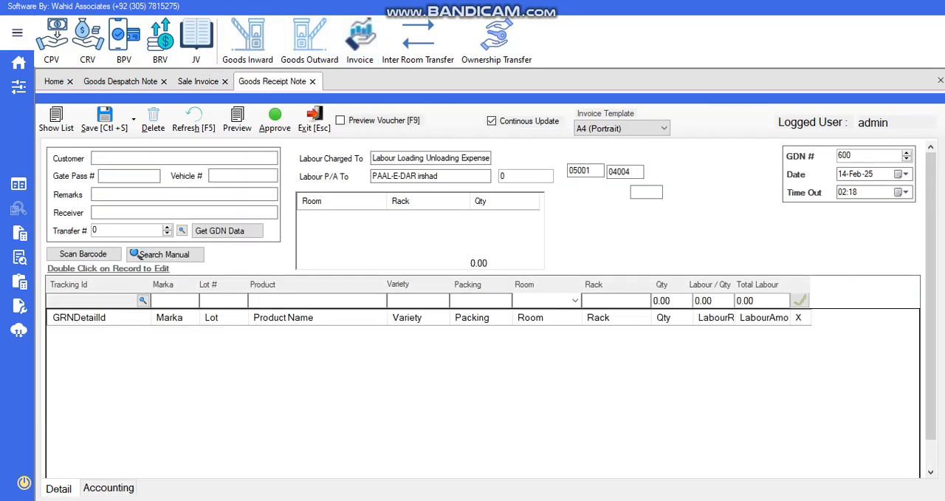
click(907, 158)
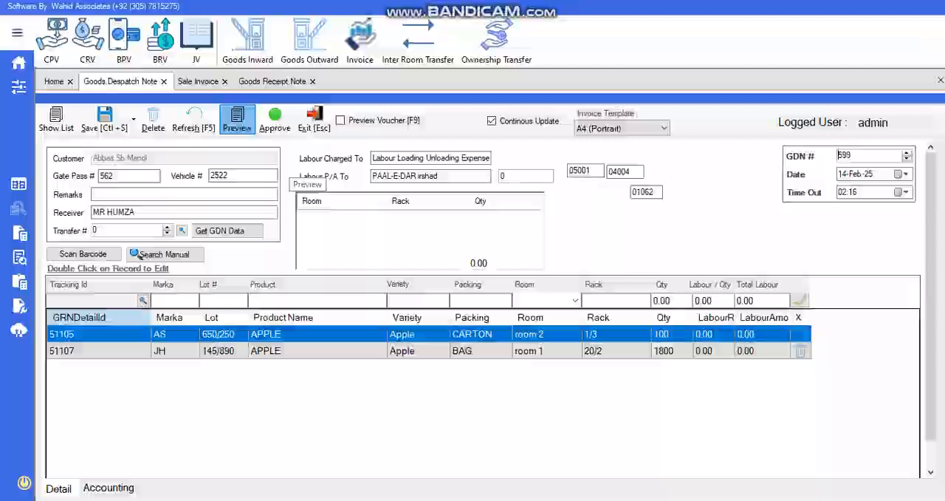
key(alt+Tab)
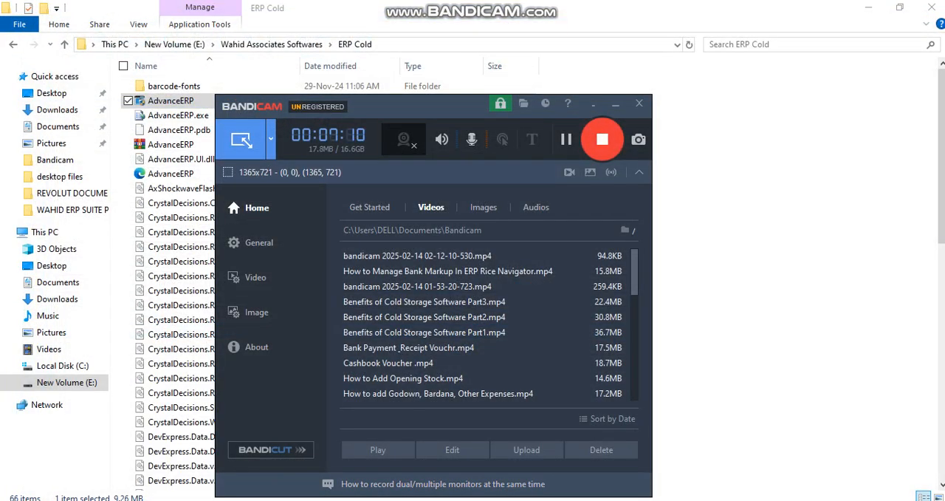